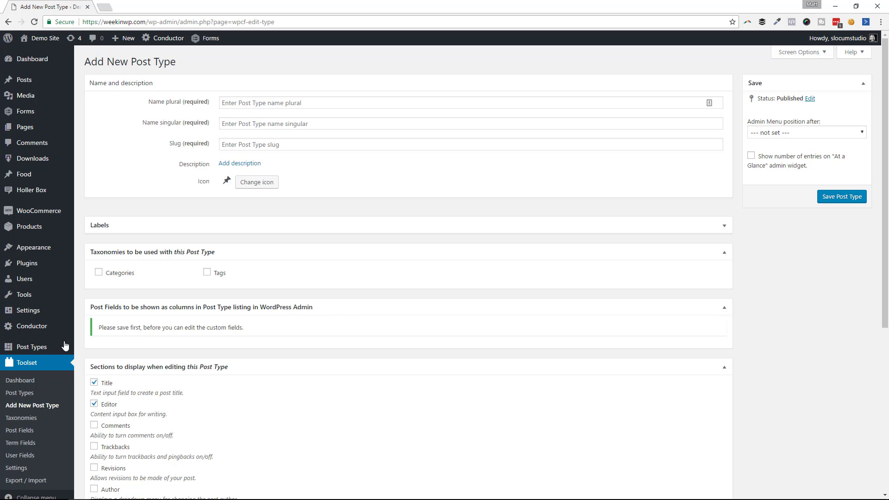
# Name the new post type Cars in the plural and Car in the singular, accepting the suggested slug
pyautogui.moveTo(20, 351)
pyautogui.click(331, 103)
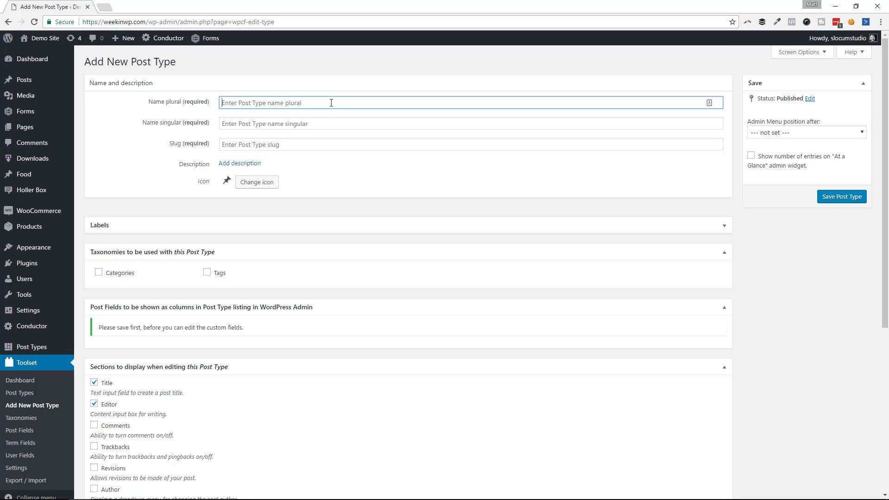
pyautogui.write('Cars')
pyautogui.press('Tab')
pyautogui.write('Car')
pyautogui.press('Tab')
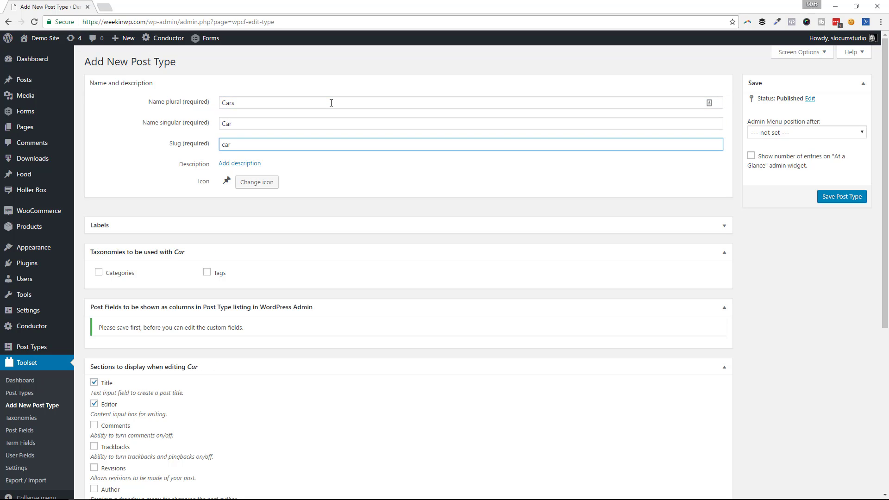
pyautogui.press('Tab')
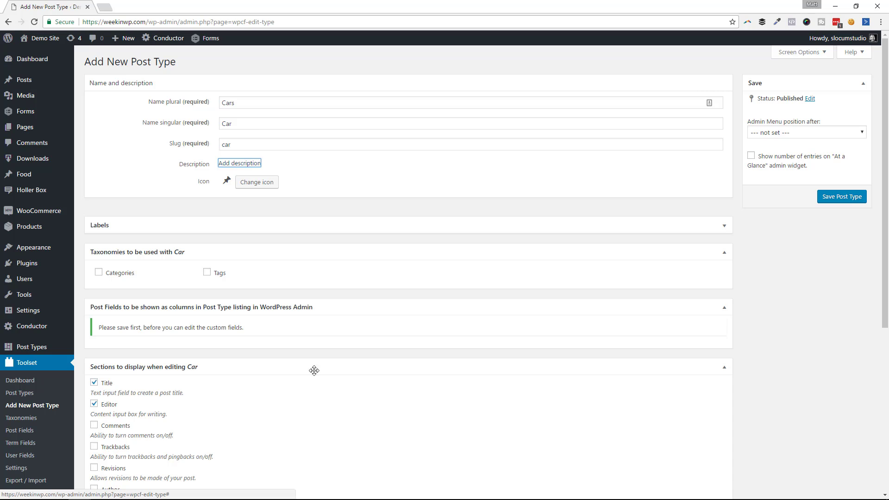
# Place the Cars post type after Food in the admin menu order and save the post type
pyautogui.scroll(-4, 251, 354)
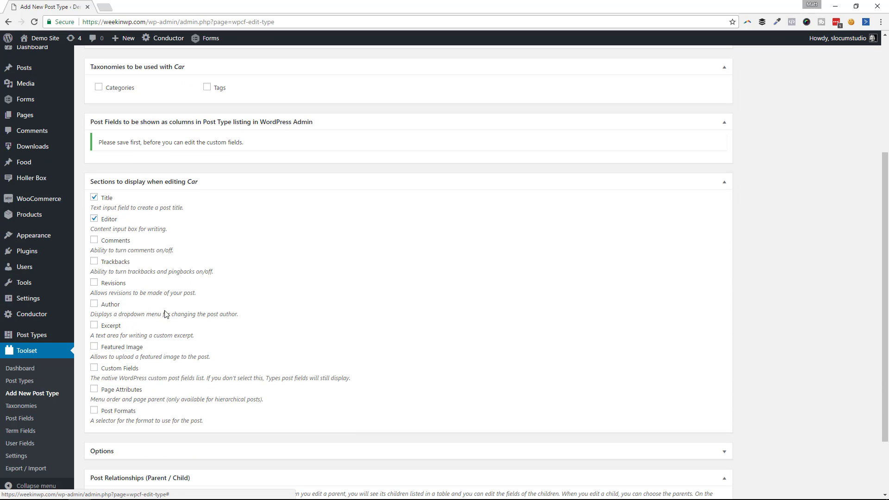
pyautogui.scroll(-2, 463, 371)
pyautogui.scroll(6, 824, 278)
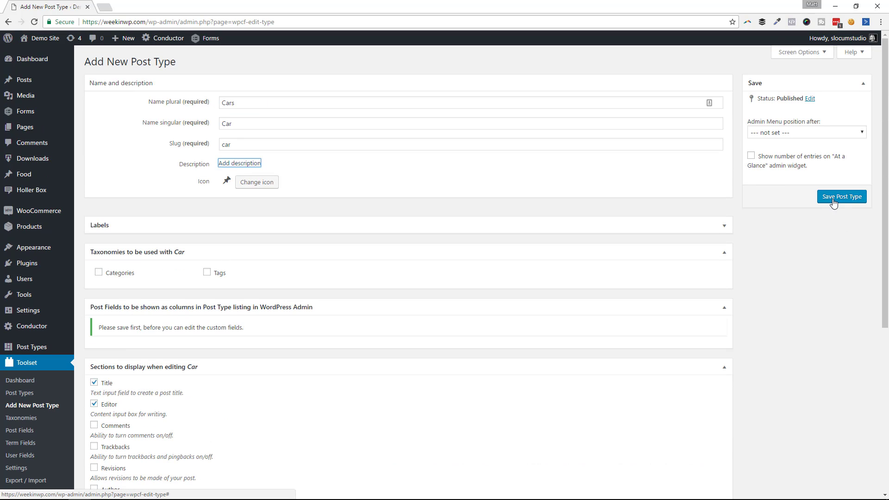
pyautogui.click(803, 132)
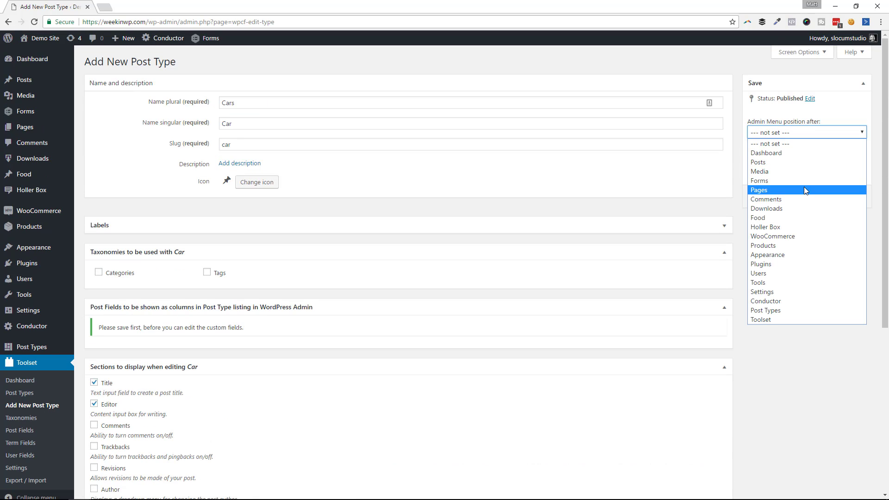
pyautogui.click(801, 219)
pyautogui.click(834, 197)
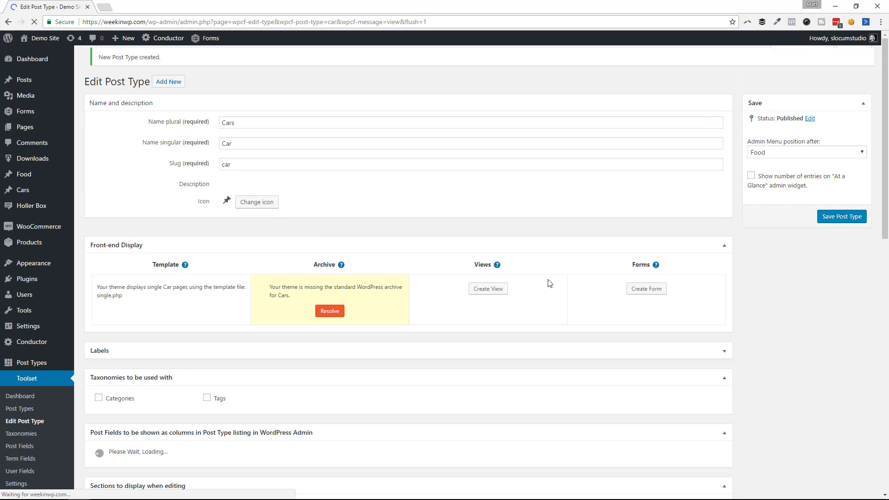
# Create and save a new post field group named Car information
pyautogui.scroll(-3, 247, 290)
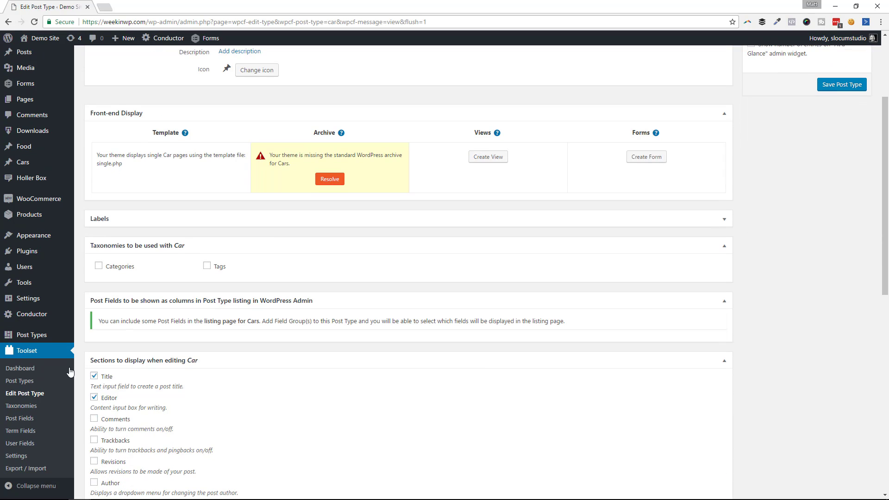
pyautogui.click(37, 421)
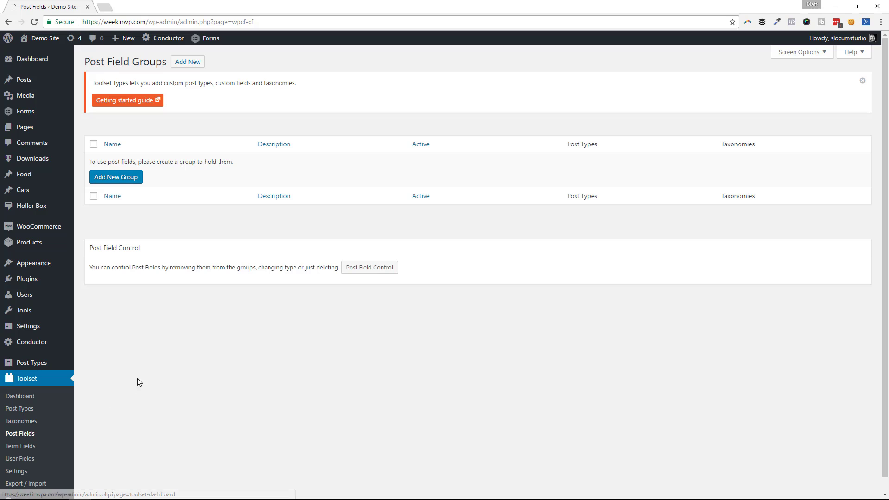
pyautogui.click(136, 181)
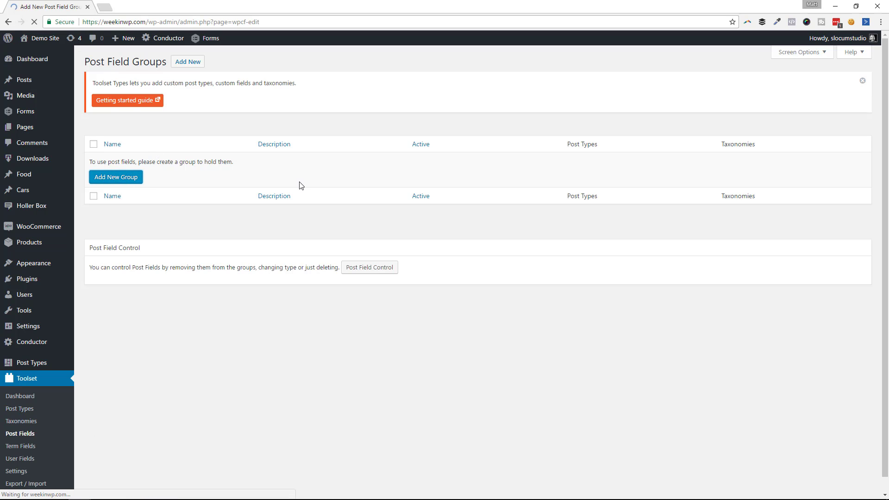
pyautogui.click(250, 100)
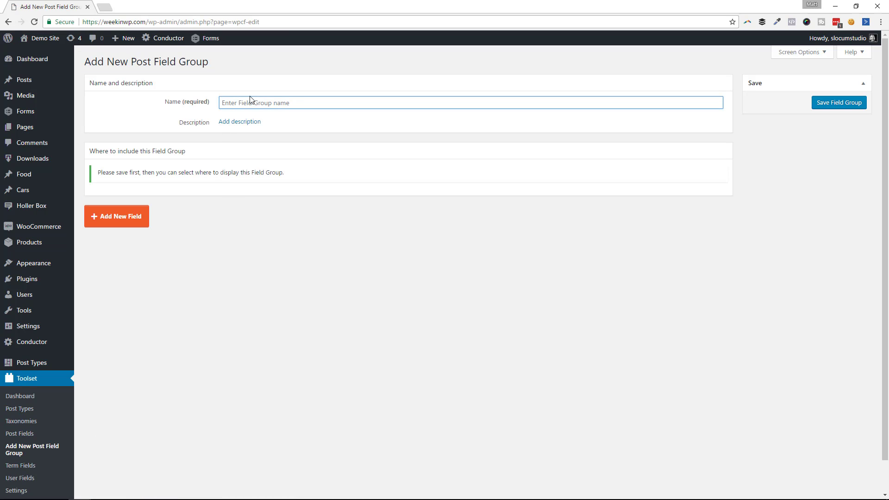
pyautogui.write('Car information')
pyautogui.click(837, 105)
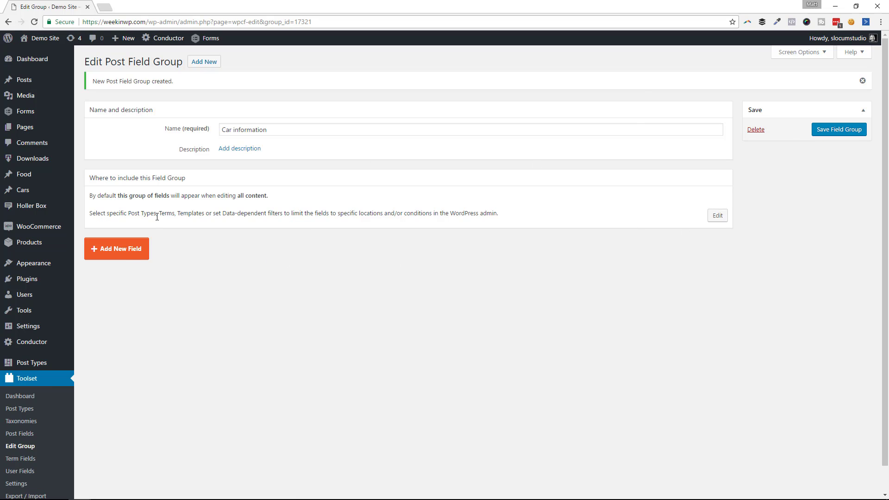
# Add a Number field named Mileage to the Car information group, accepting the suggested slug
pyautogui.click(132, 255)
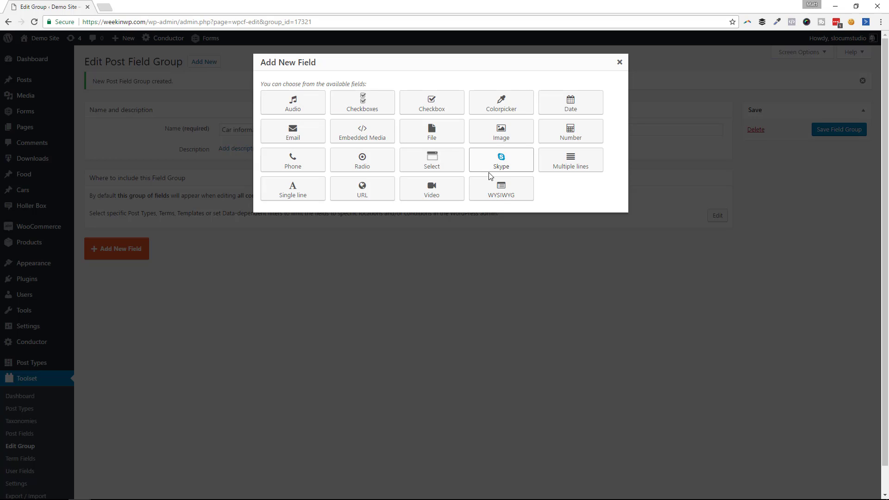
pyautogui.click(570, 131)
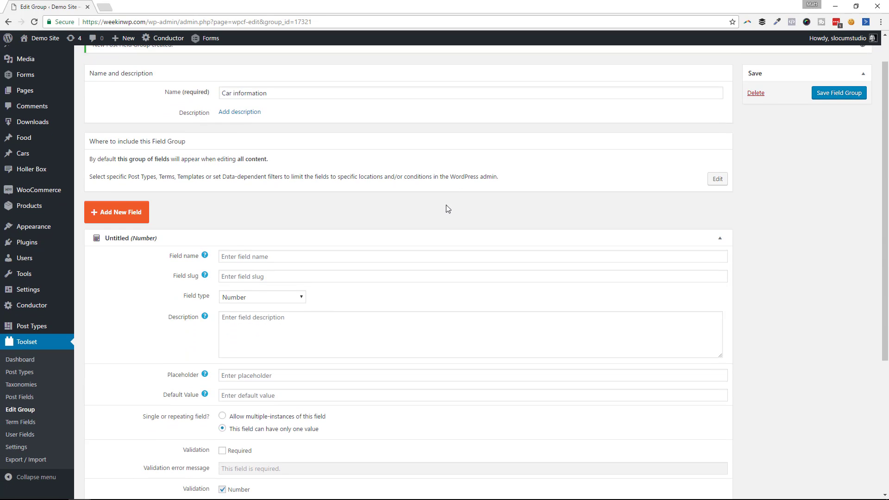
pyautogui.click(291, 83)
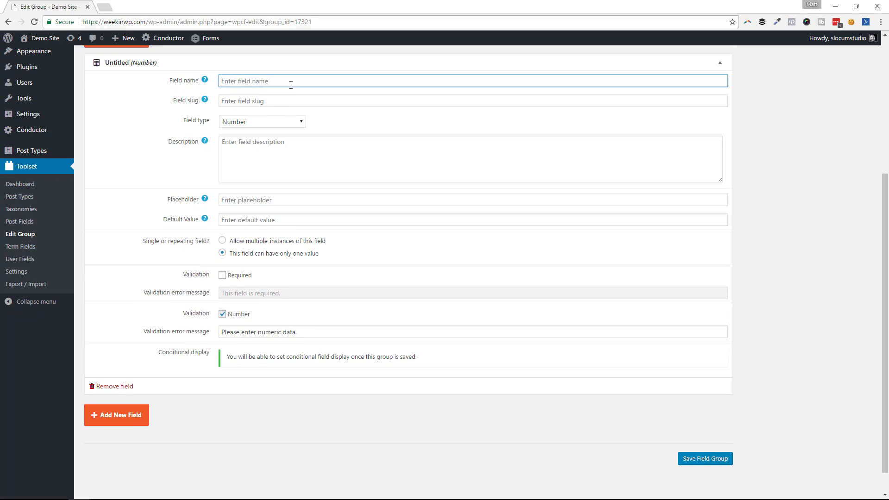
pyautogui.write('Mileage')
pyautogui.press('Tab')
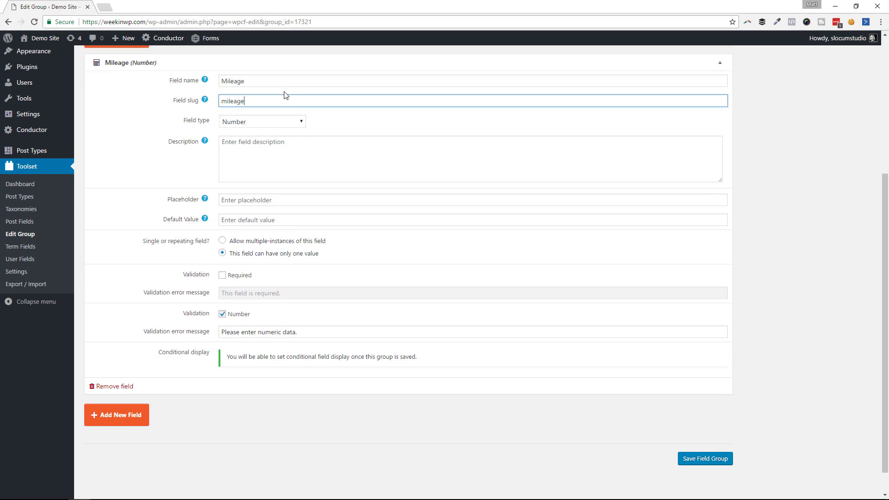
pyautogui.press('Tab')
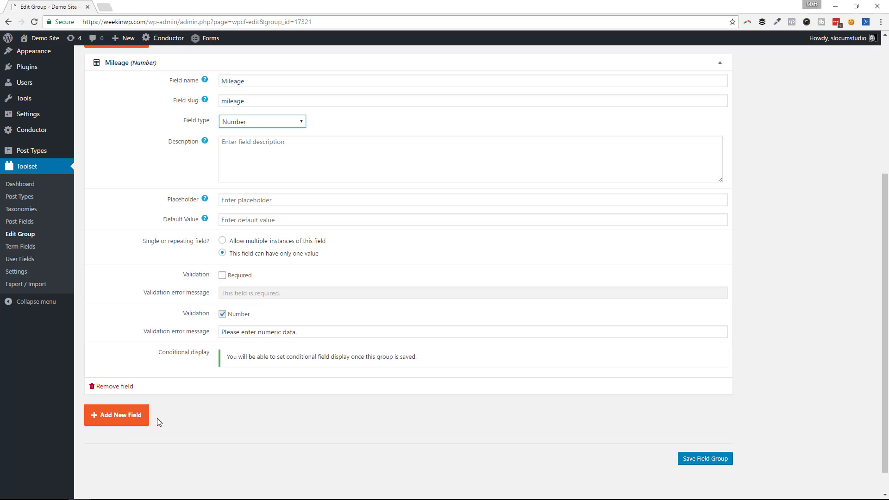
# Add a WYSIWYG field named Brand with its suggested slug and save the Car information field group
pyautogui.click(118, 416)
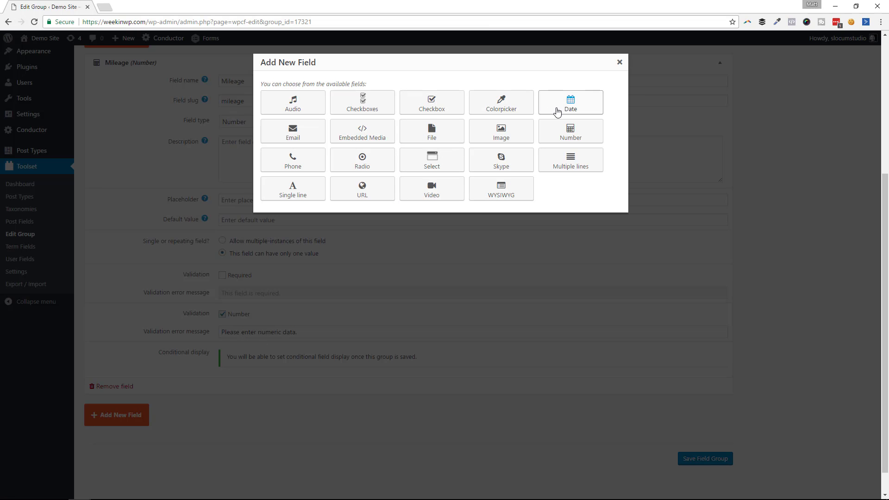
pyautogui.click(503, 196)
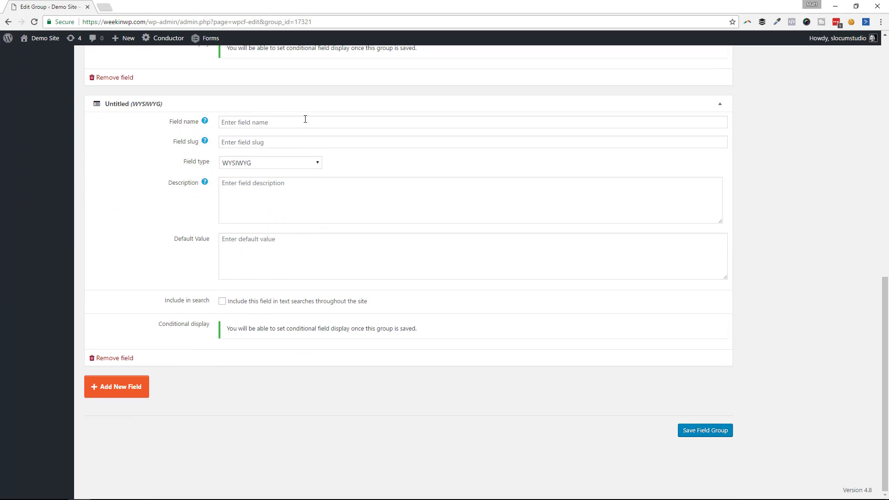
pyautogui.click(306, 120)
pyautogui.write('Brand')
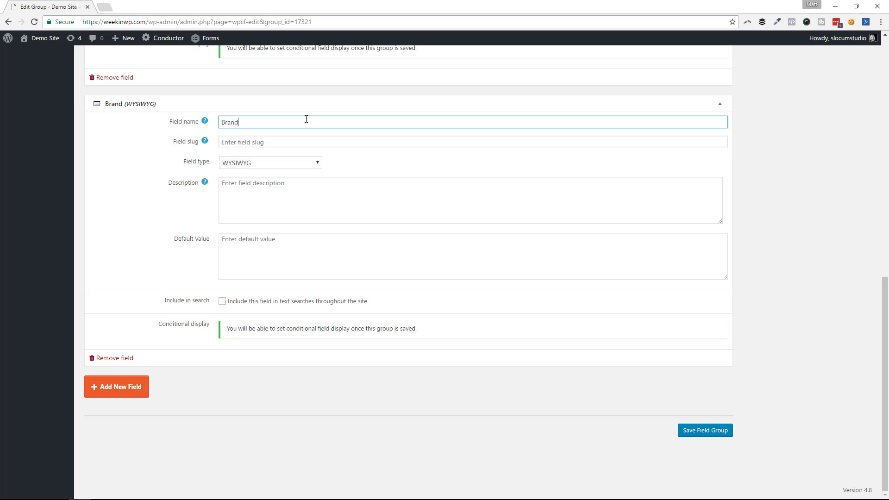
pyautogui.press('Tab')
pyautogui.press('Tab')
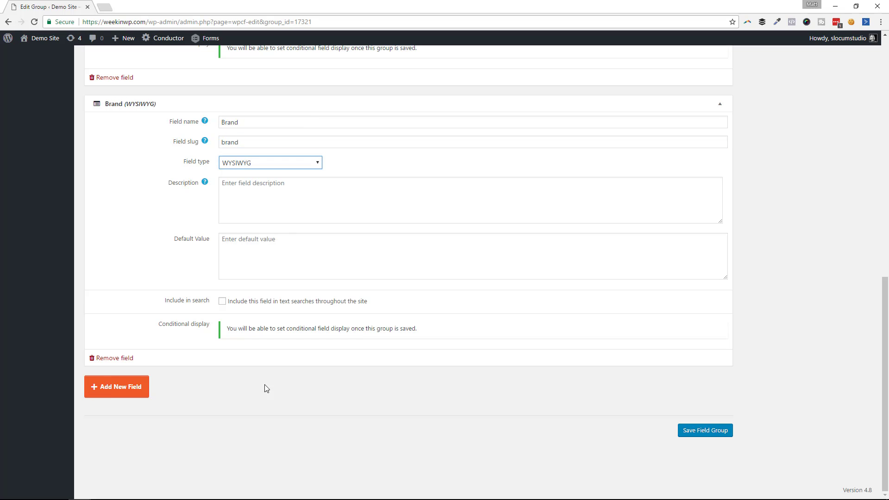
pyautogui.click(694, 430)
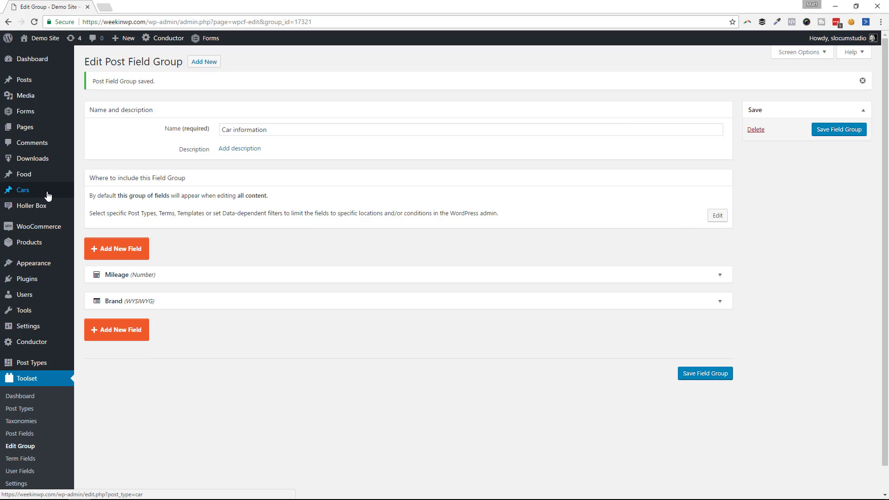
# Start a new Cars entry titled "Car #1" with the body text "This is a test"
pyautogui.moveTo(53, 194)
pyautogui.click(91, 191)
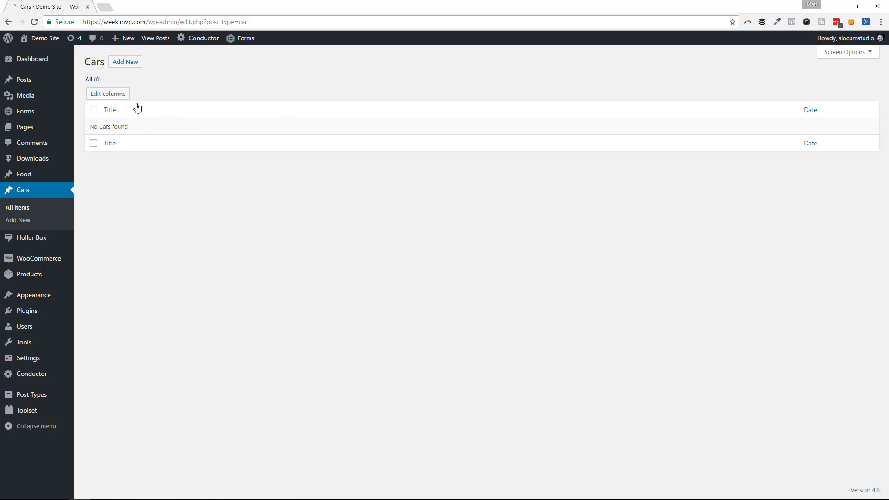
pyautogui.click(130, 65)
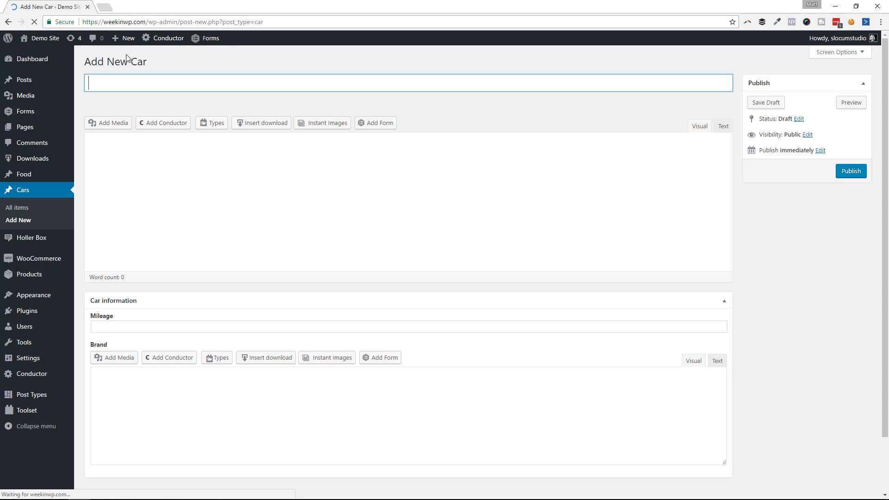
pyautogui.write('Car')
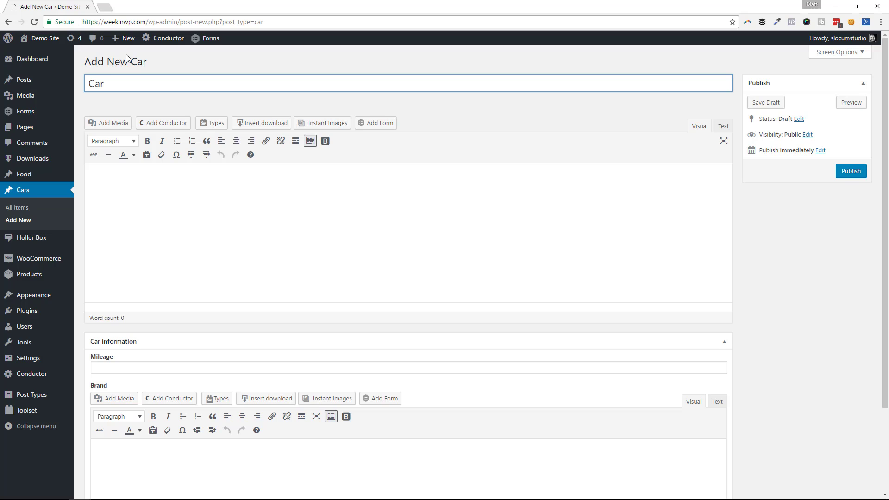
pyautogui.write(' #1')
pyautogui.press('Tab')
pyautogui.write('Thisis')
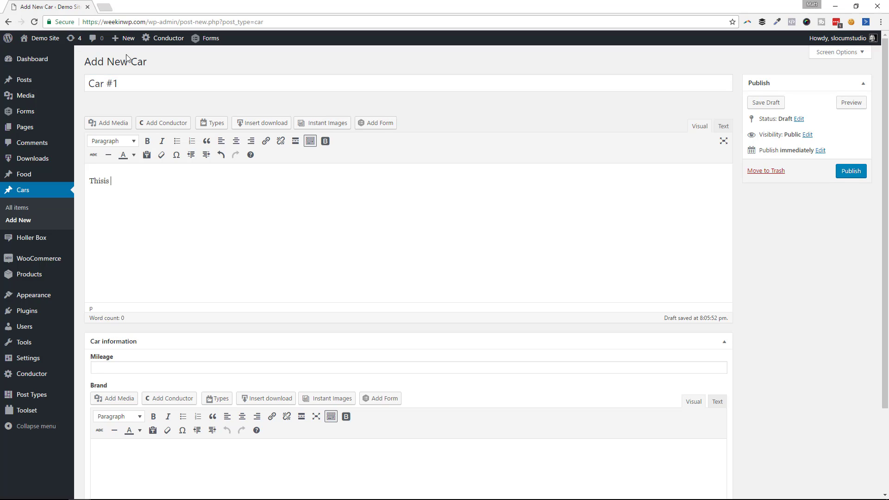
pyautogui.press('BackSpace')
pyautogui.press('BackSpace')
pyautogui.press('BackSpace')
pyautogui.write('is a test')
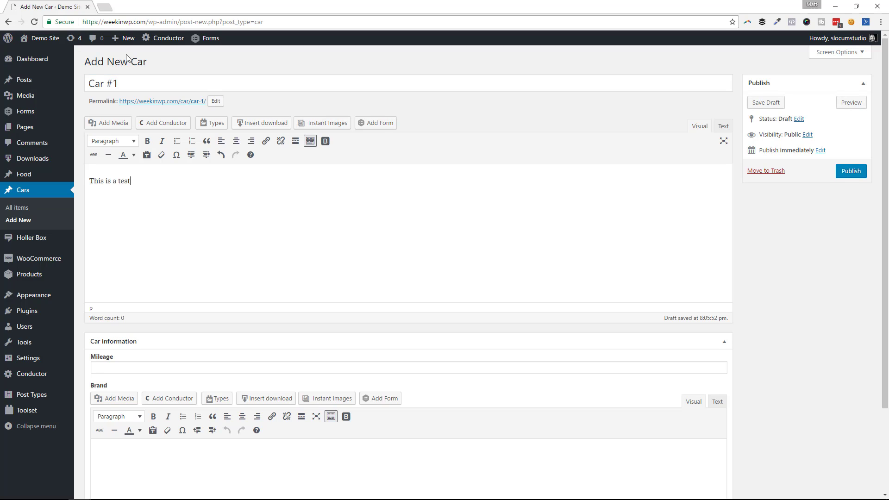
# Set the car's Mileage to 10000 and Brand to Audi, and publish the entry
pyautogui.click(111, 365)
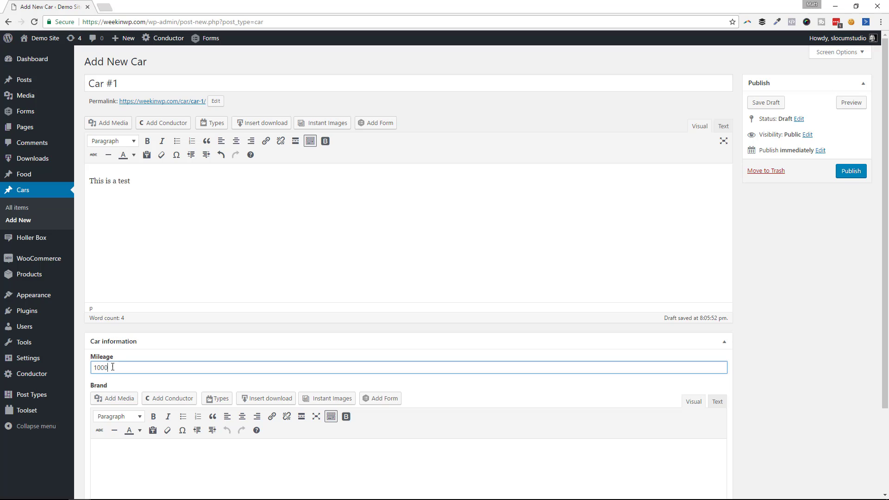
pyautogui.scroll(-3, 169, 427)
pyautogui.click(149, 387)
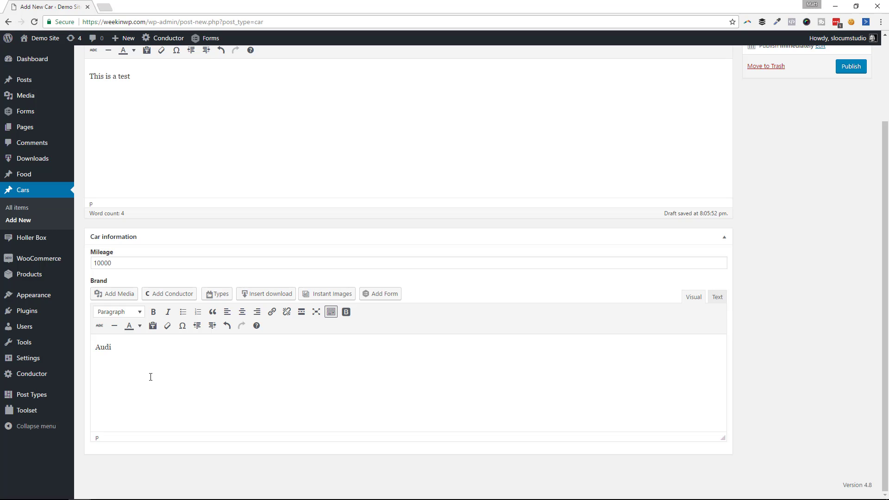
pyautogui.scroll(3, 750, 148)
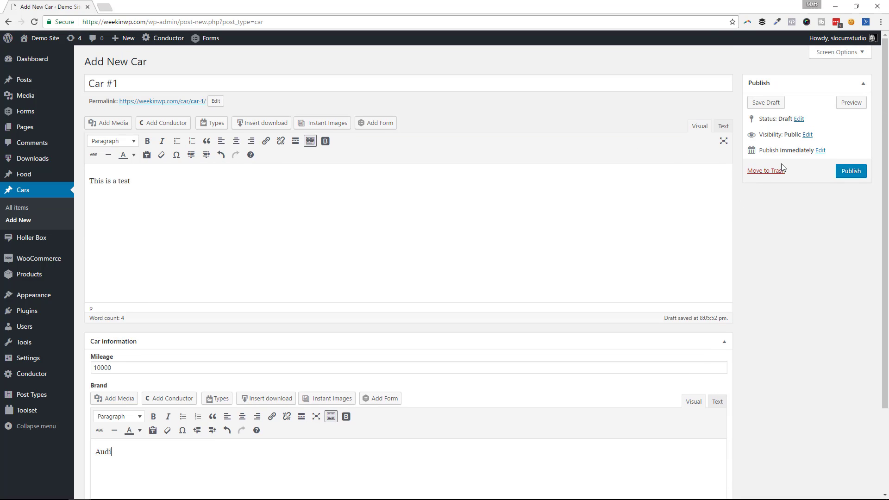
pyautogui.click(849, 171)
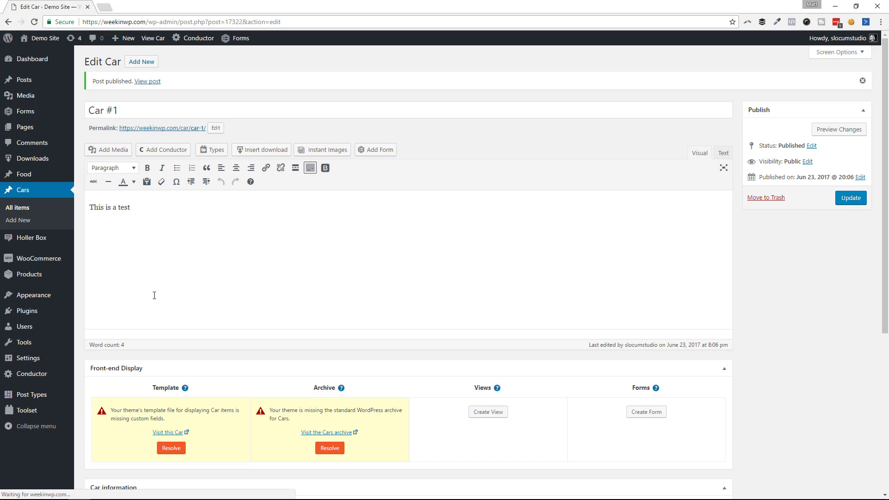
# Open the Cars post type for editing in Toolset and review its settings, including the post field columns
pyautogui.moveTo(69, 410)
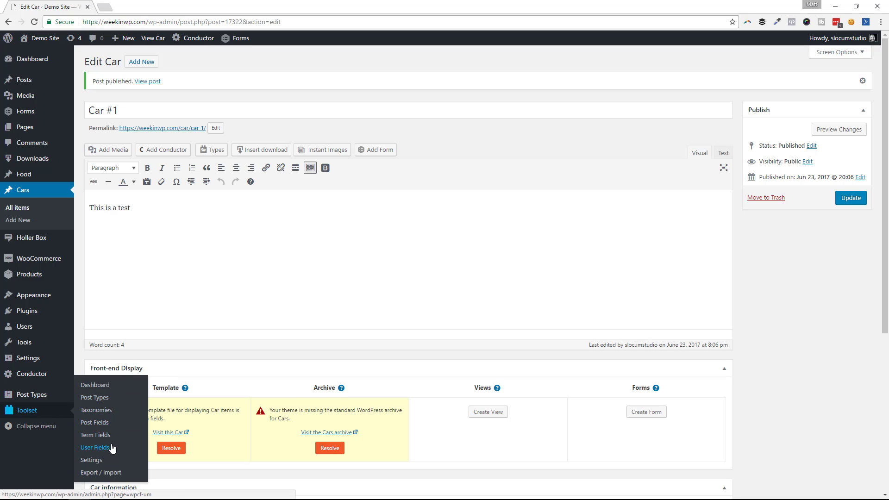
pyautogui.click(113, 400)
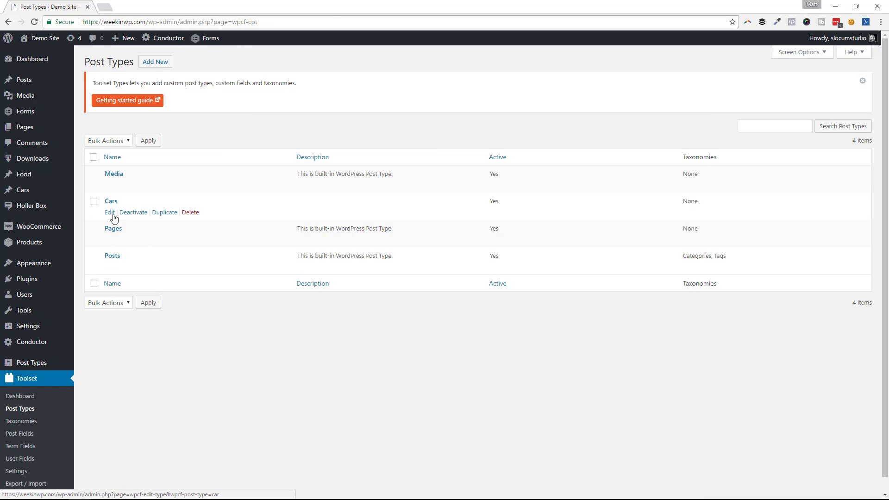
pyautogui.click(109, 213)
pyautogui.scroll(-2, 138, 371)
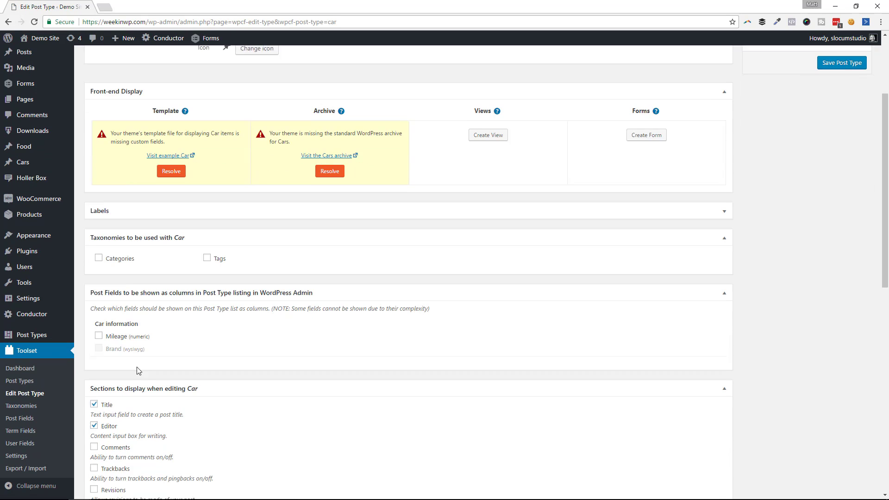
pyautogui.scroll(-5, 138, 370)
pyautogui.scroll(8, 846, 206)
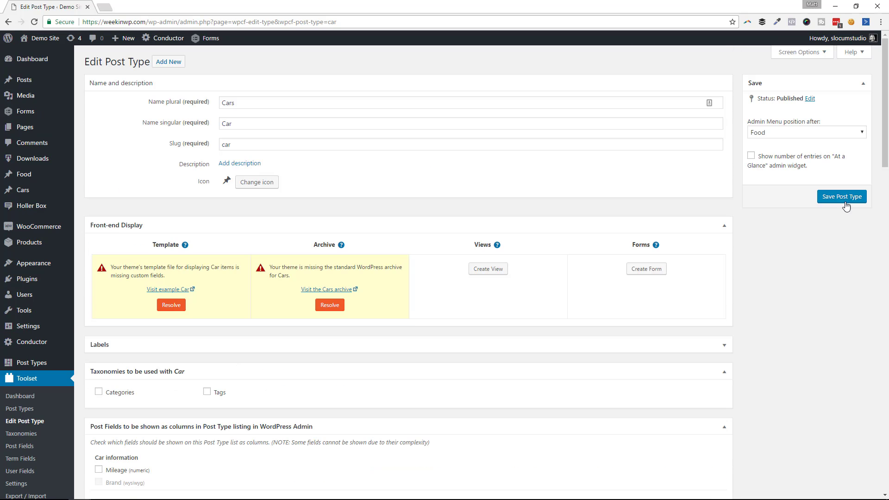
# Save the Cars post type and open the Car #1 entry for editing
pyautogui.click(843, 197)
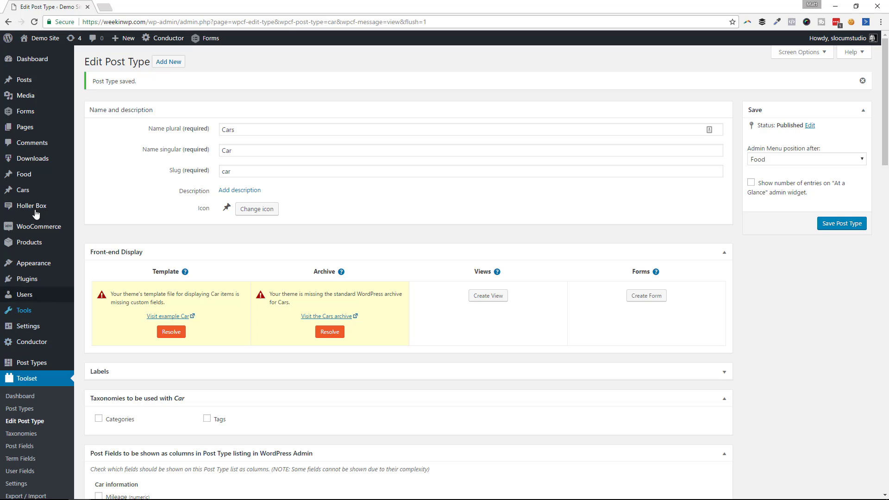
pyautogui.click(104, 196)
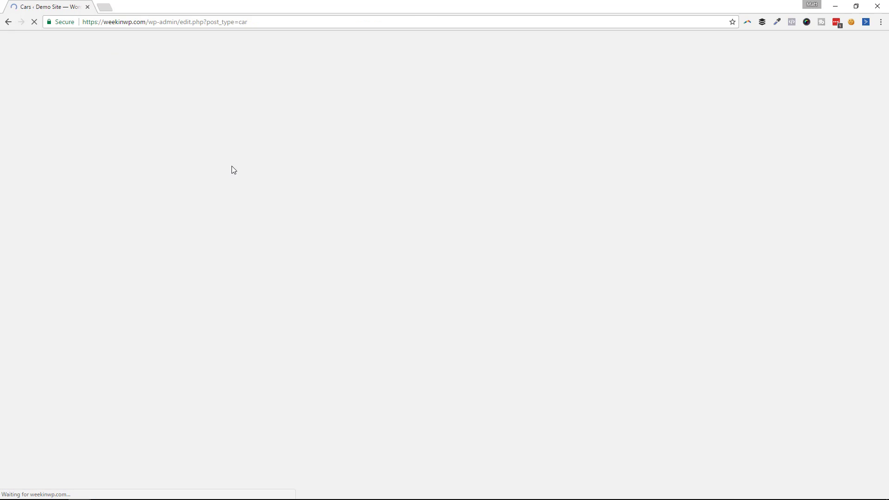
pyautogui.click(108, 138)
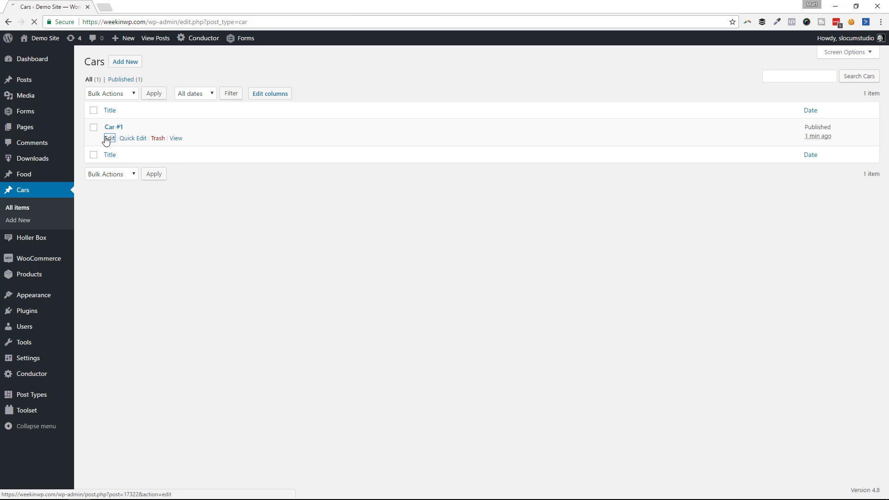
# Set the green car photo from the media library as Car #1's featured image and update the entry
pyautogui.scroll(-2, 784, 213)
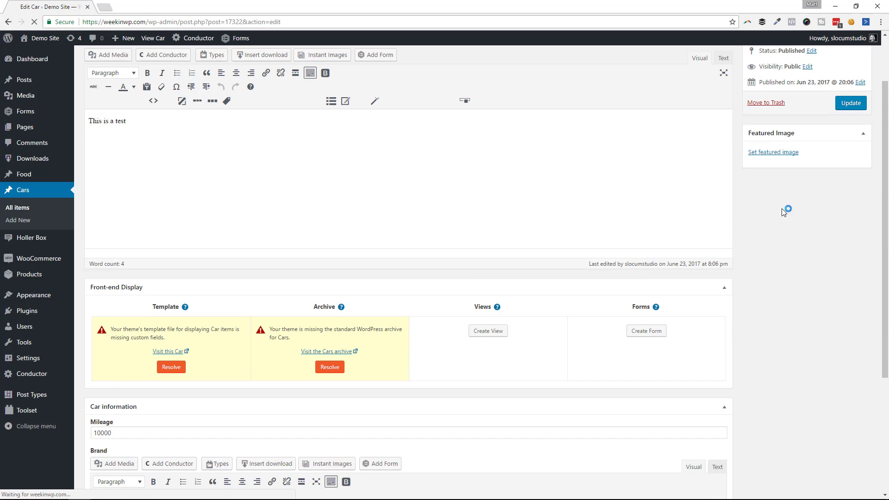
pyautogui.scroll(-2, 784, 213)
pyautogui.click(772, 82)
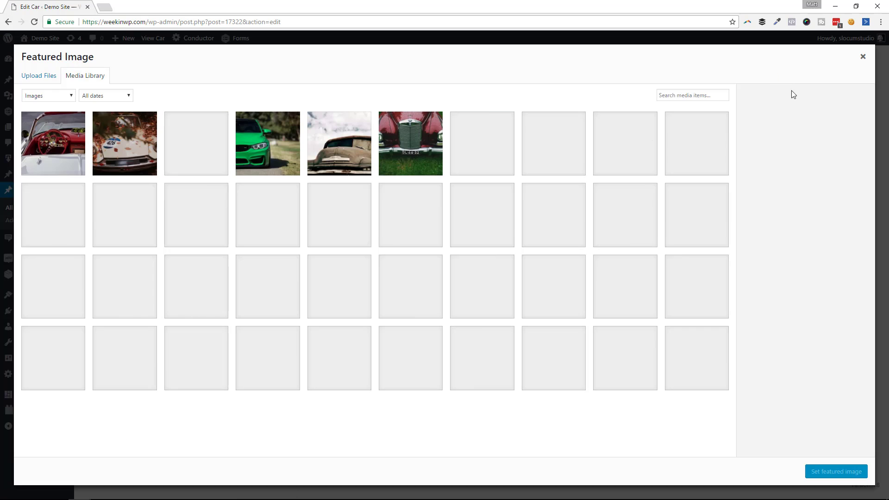
pyautogui.click(291, 172)
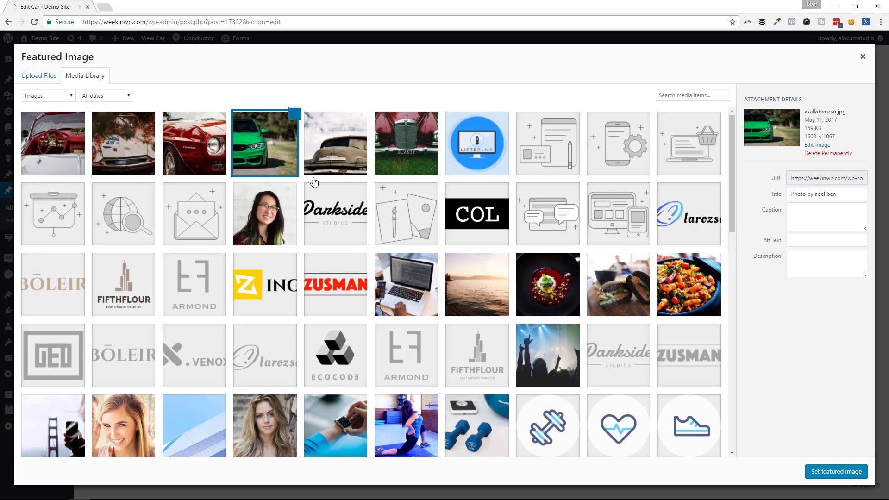
pyautogui.click(828, 472)
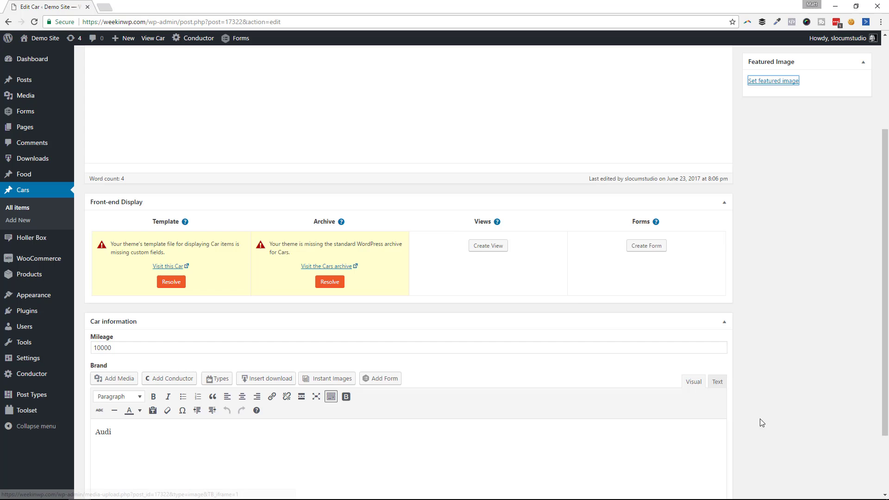
pyautogui.scroll(3, 448, 231)
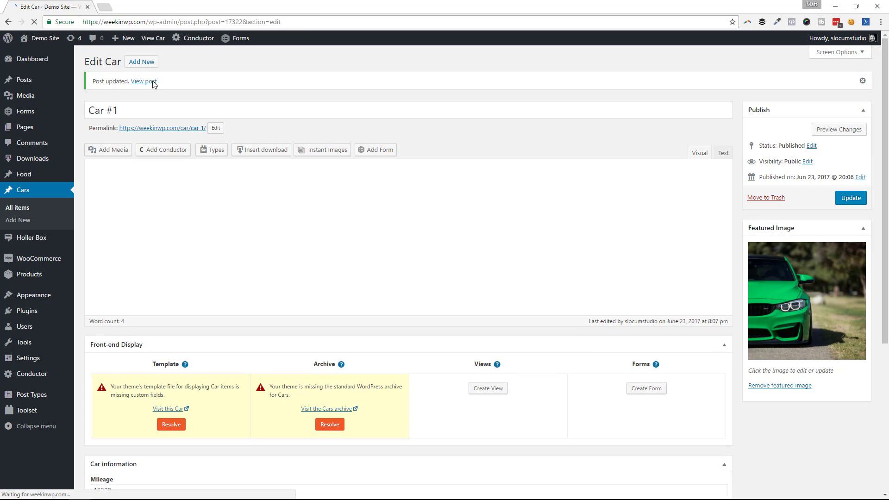
# Start another Cars entry titled "Car #2" with the body text "This is another test"
pyautogui.click(137, 66)
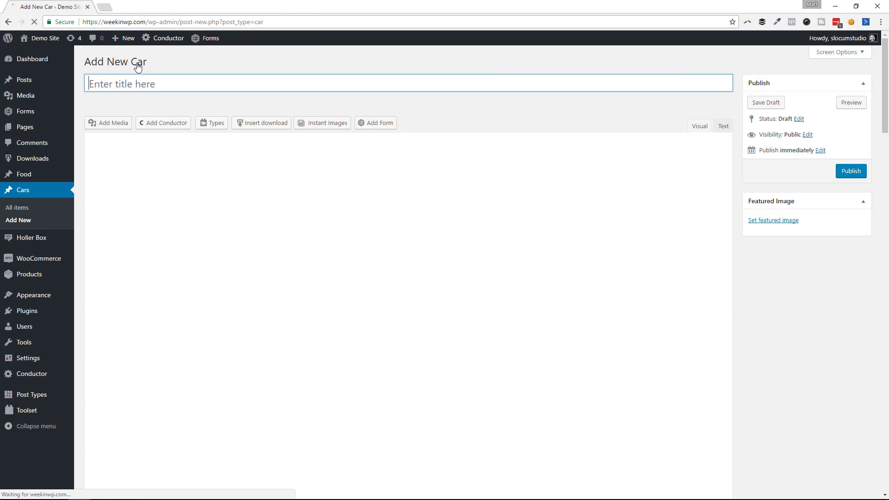
pyautogui.write('Car #2')
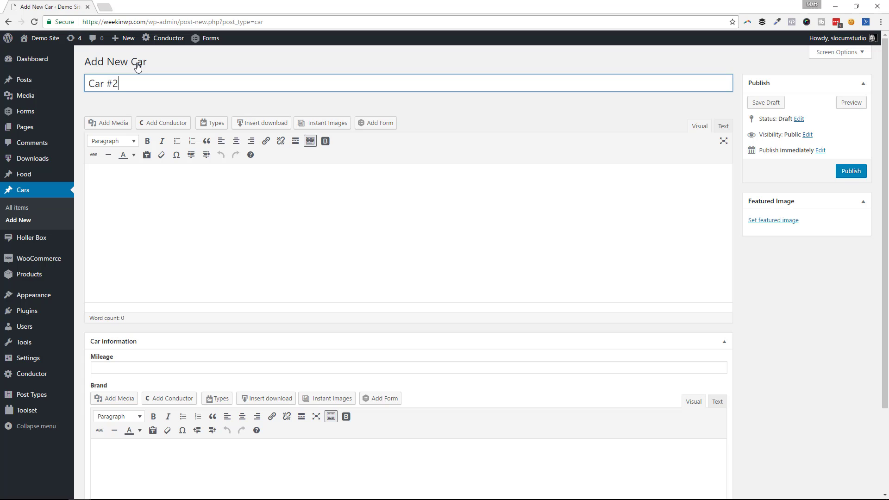
pyautogui.press('Tab')
pyautogui.write('This is another test')
# Set Car #2's Mileage to 20000 and its Brand to Volkswagen
pyautogui.click(131, 372)
pyautogui.write('2')
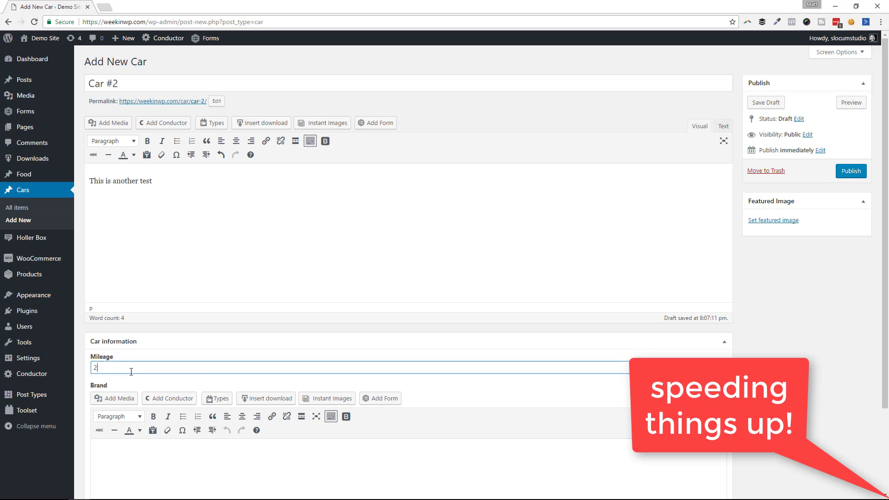
pyautogui.write('0000')
pyautogui.click(155, 459)
pyautogui.write('Volkswagen')
# Set the white convertible with red interior as Car #2's featured image and publish the entry
pyautogui.scroll(-4, 768, 139)
pyautogui.click(772, 117)
pyautogui.click(52, 143)
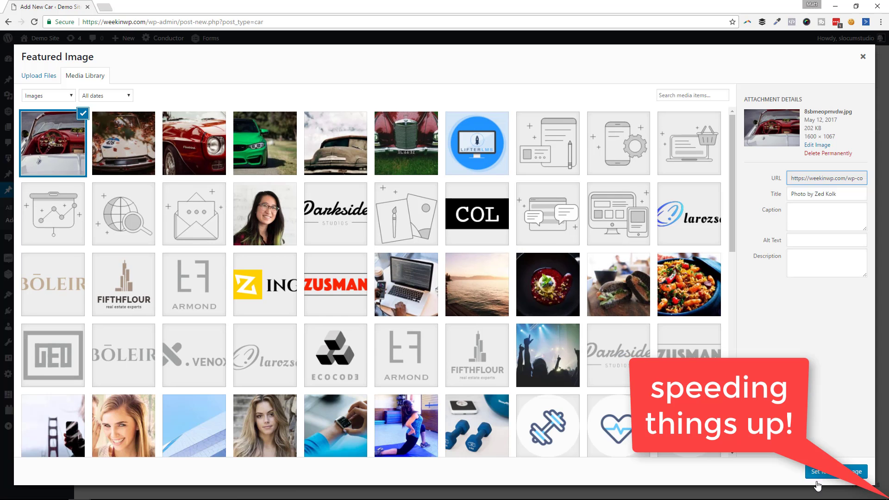
pyautogui.click(817, 471)
pyautogui.click(850, 172)
pyautogui.click(17, 220)
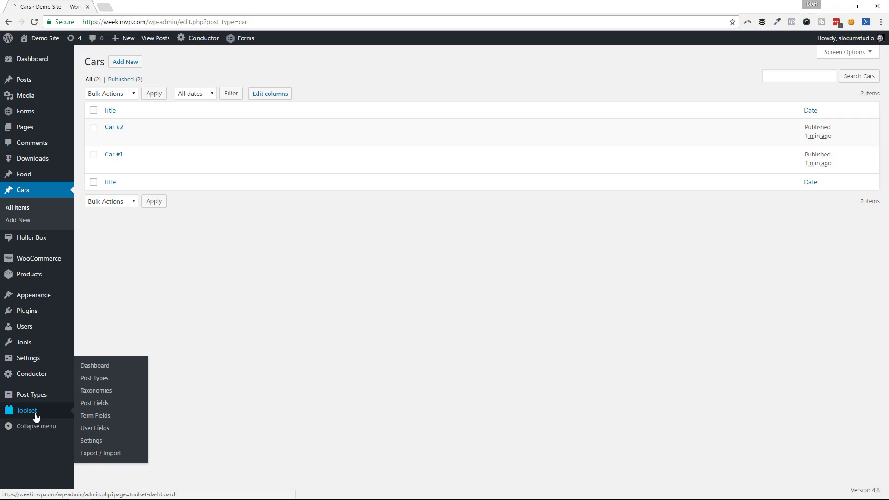
# Start a new Conductor query titled "Cars query"
pyautogui.moveTo(54, 376)
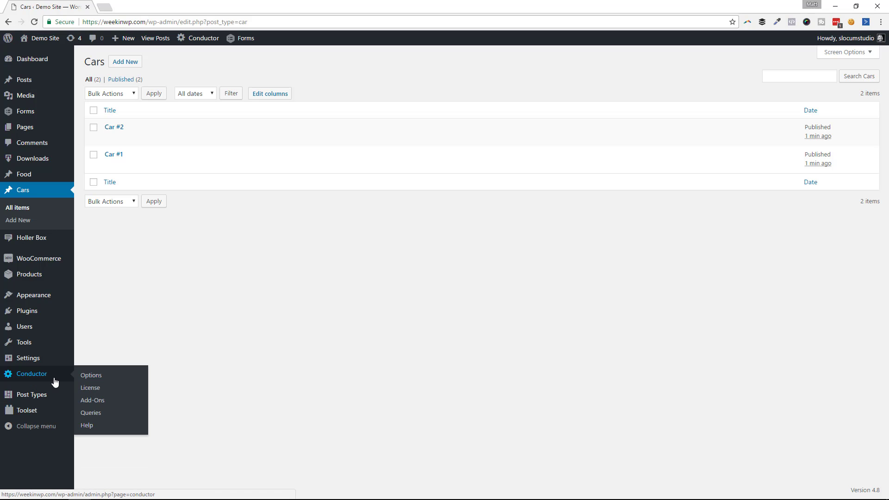
pyautogui.click(107, 413)
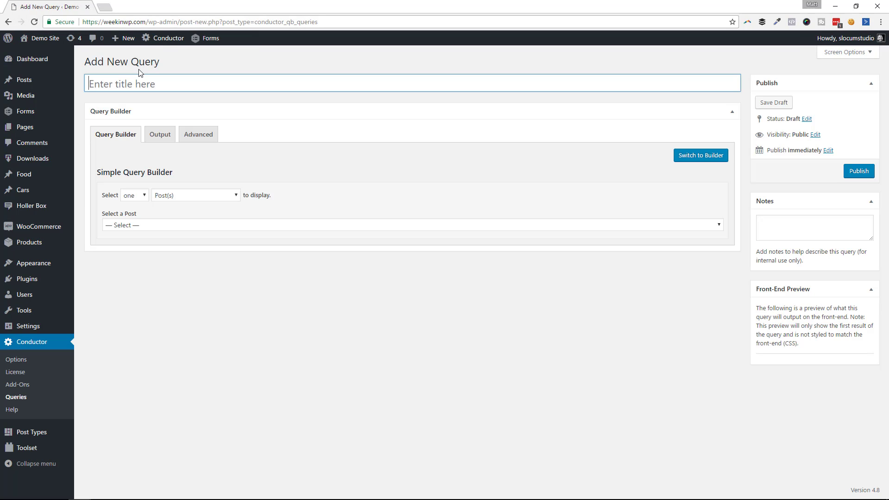
pyautogui.write('Cars query')
# Set the query to select many Car(s) and check its front-end preview
pyautogui.click(139, 196)
pyautogui.click(143, 213)
pyautogui.click(190, 193)
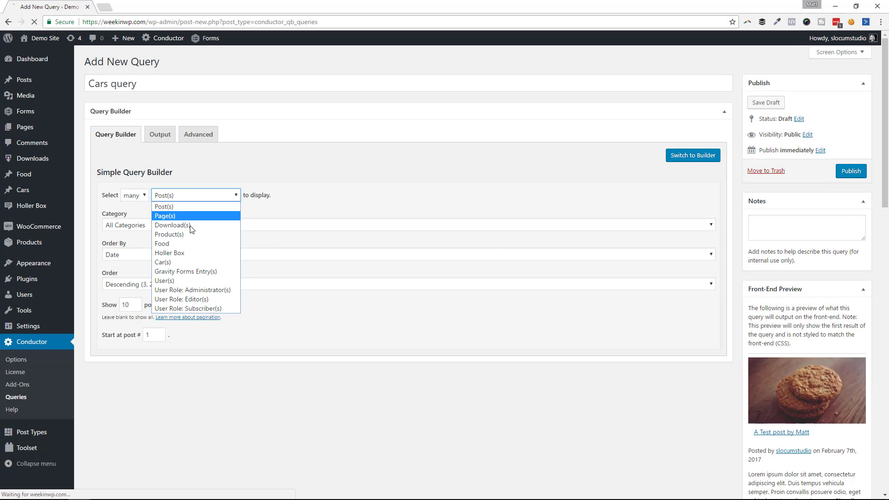
pyautogui.click(193, 262)
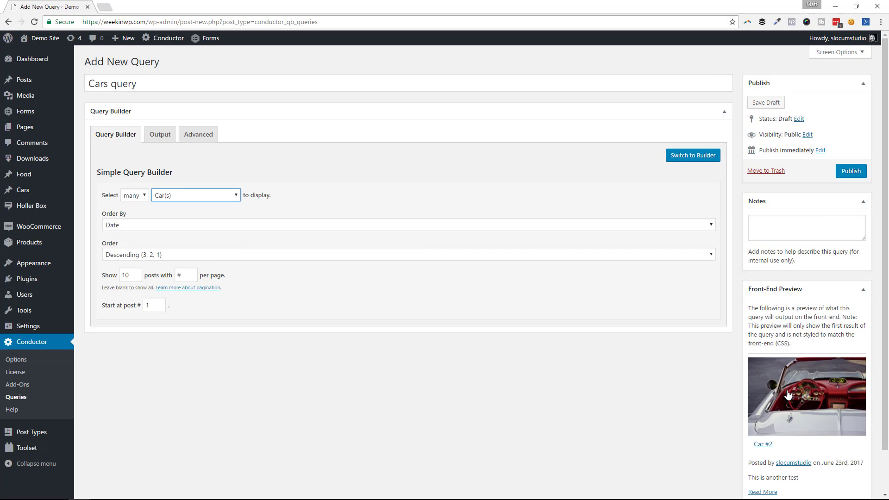
pyautogui.scroll(-1, 788, 394)
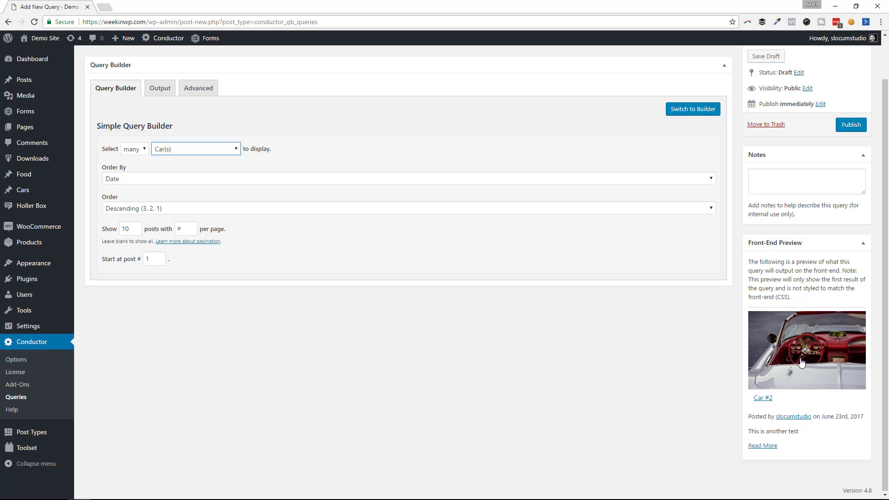
pyautogui.scroll(1, 477, 318)
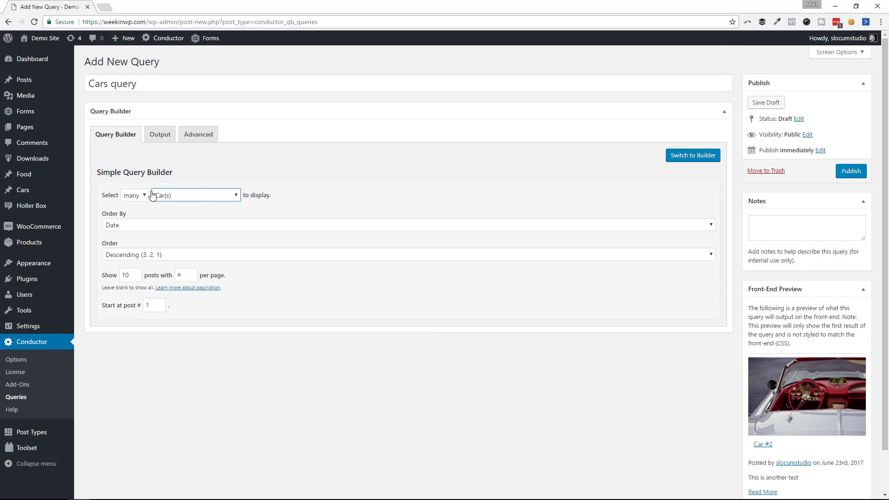
# Set the query's output to the Table display with Display Table Headings and Enhanced Table Display enabled
pyautogui.click(170, 134)
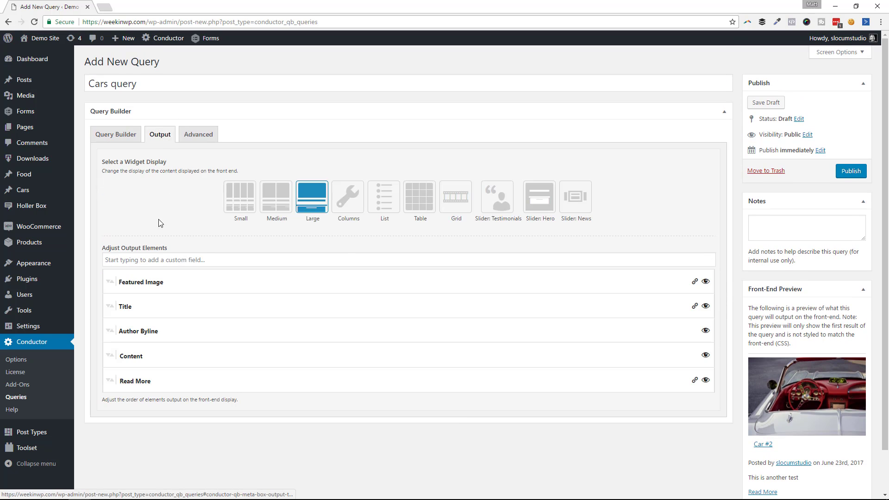
pyautogui.click(429, 206)
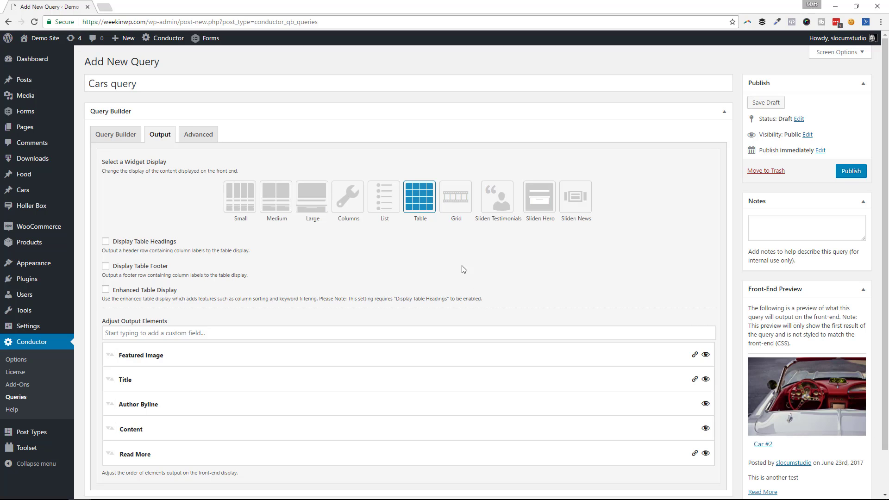
pyautogui.click(157, 243)
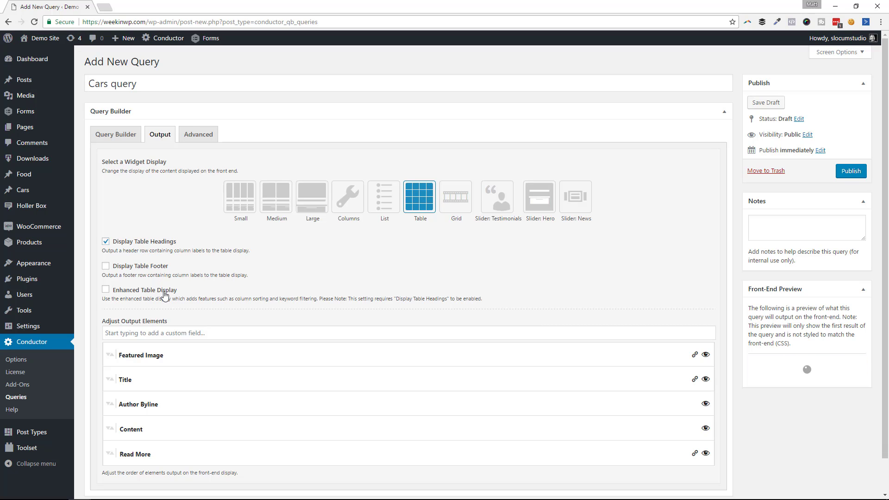
pyautogui.click(164, 293)
# Add the wpcf-mileage custom field to the query's output elements
pyautogui.click(149, 330)
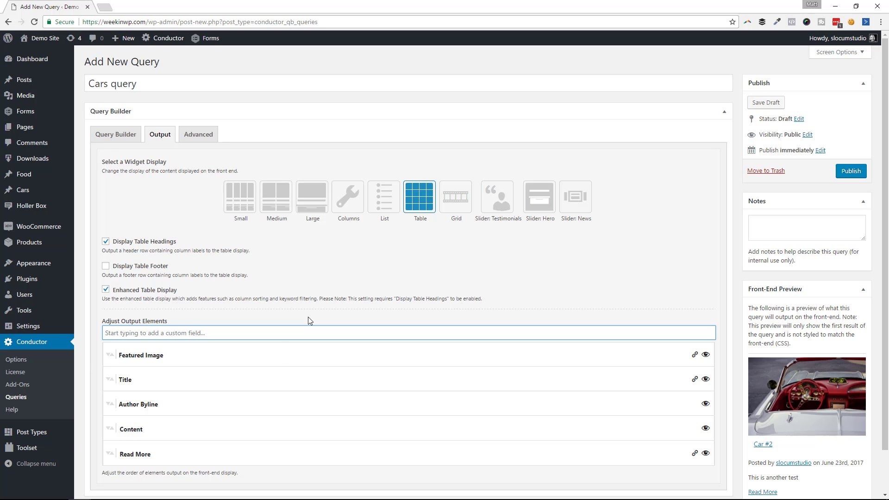
pyautogui.write('mile')
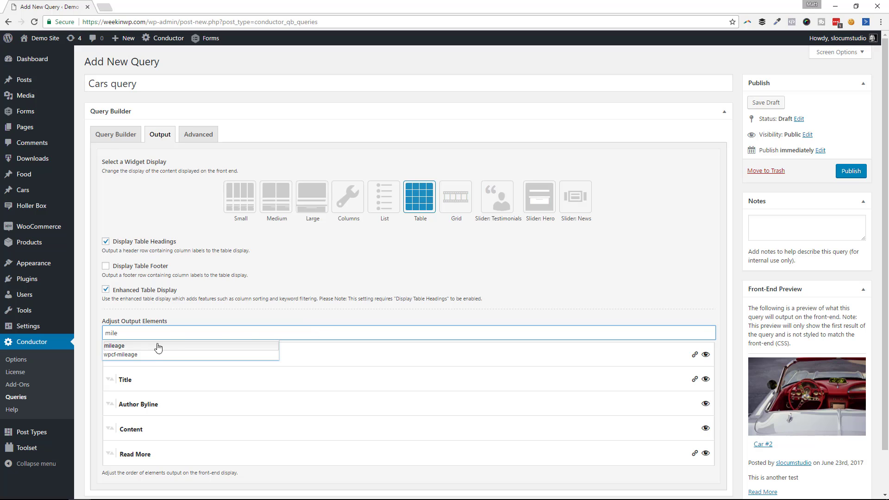
pyautogui.click(129, 355)
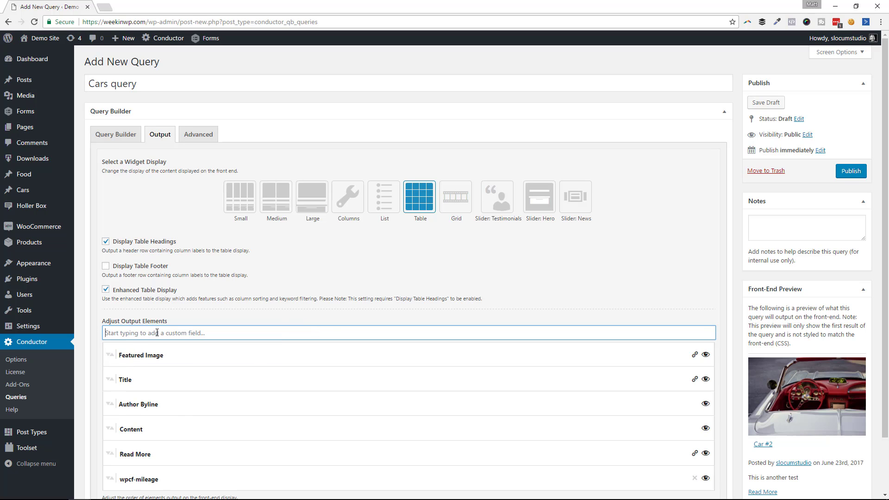
pyautogui.write('mileage')
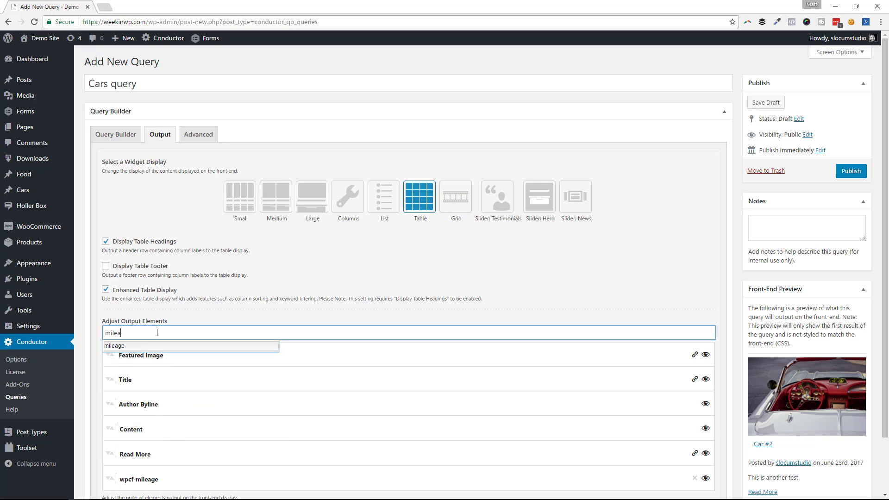
pyautogui.press('BackSpace')
pyautogui.press('BackSpace')
pyautogui.press('BackSpace')
pyautogui.press('BackSpace')
pyautogui.press('BackSpace')
# Add the wpcf-brand custom field to the query's output elements
pyautogui.write('br')
pyautogui.click(134, 347)
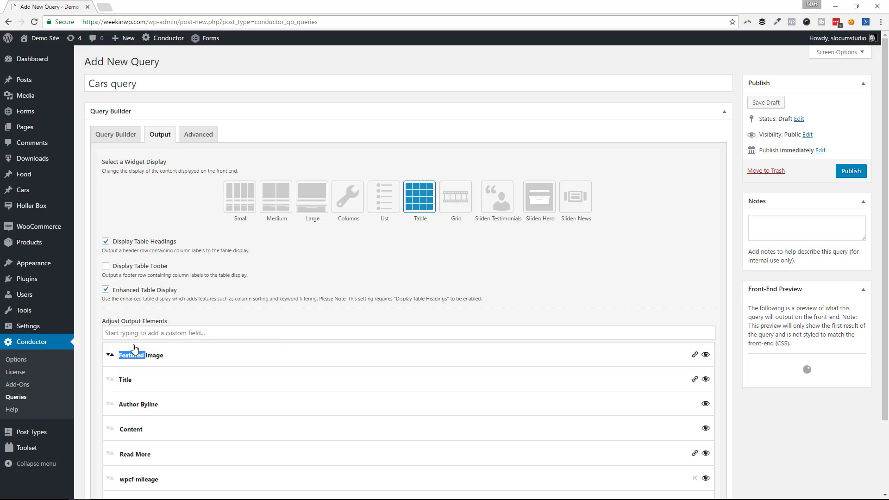
# Remove wpcf-mileage from the output elements and add it again so it follows wpcf-brand
pyautogui.scroll(-1, 293, 381)
pyautogui.scroll(-2, 292, 381)
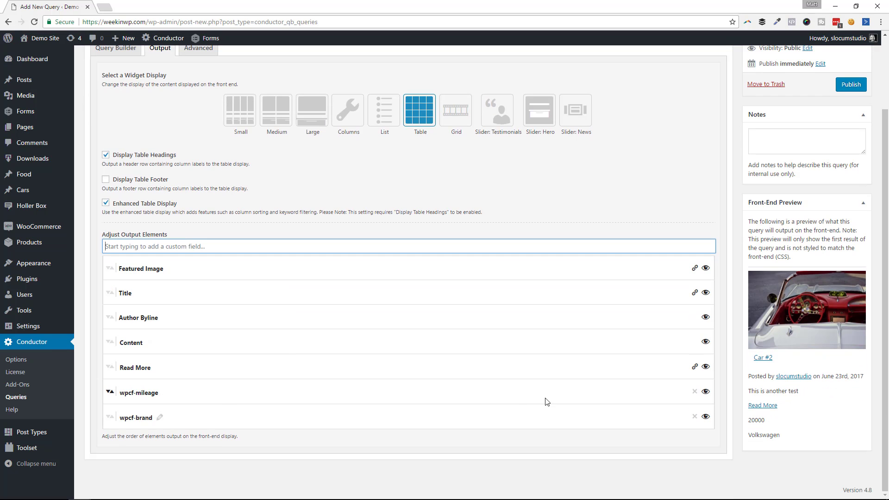
pyautogui.click(695, 395)
pyautogui.click(223, 270)
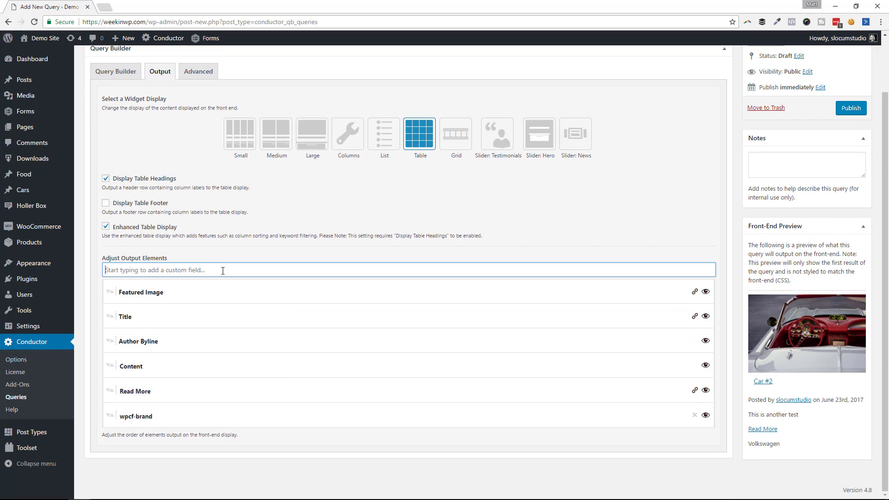
pyautogui.write('mile')
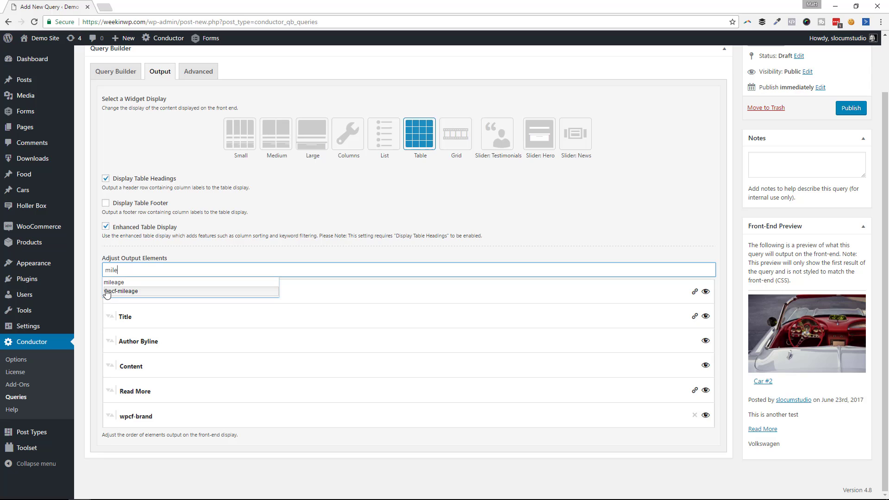
pyautogui.click(142, 292)
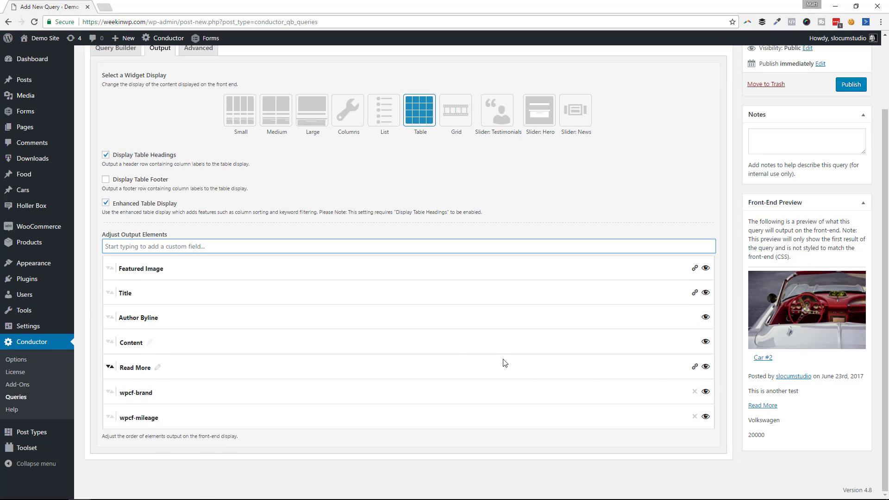
# Label the wpcf-brand output element "Brand" and the wpcf-mileage element "Mileage"
pyautogui.click(160, 393)
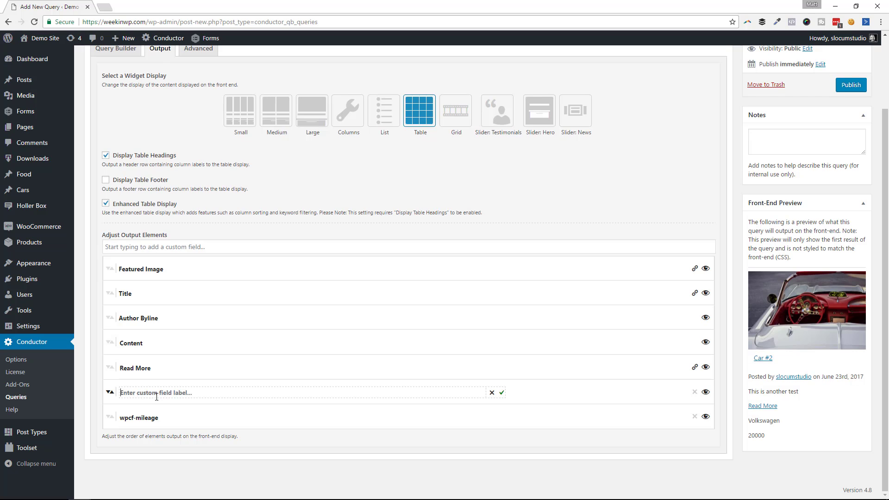
pyautogui.write('Brand')
pyautogui.click(502, 392)
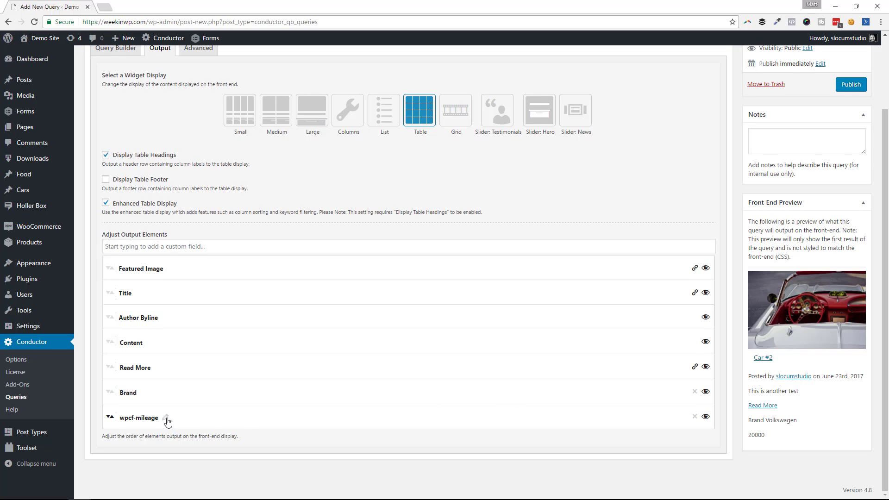
pyautogui.click(166, 418)
pyautogui.write('Mileage')
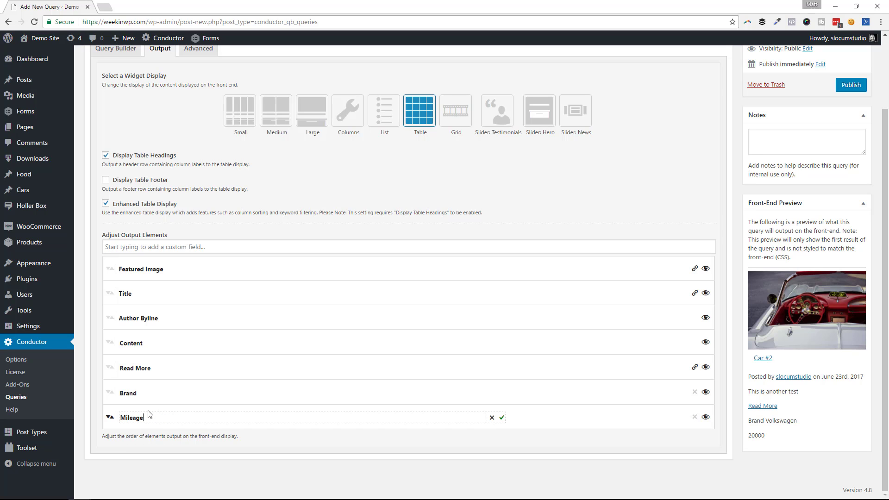
pyautogui.click(502, 417)
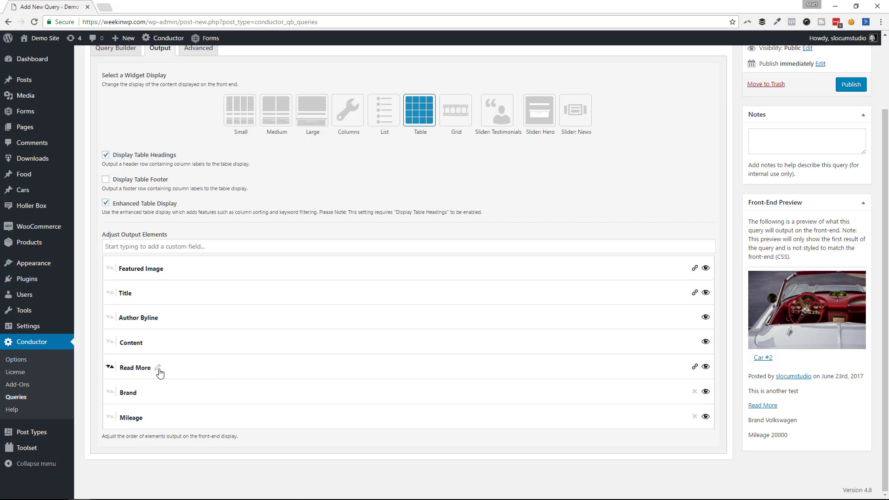
# Hide the Content and Author Byline elements from the query's output
pyautogui.click(705, 342)
pyautogui.click(705, 317)
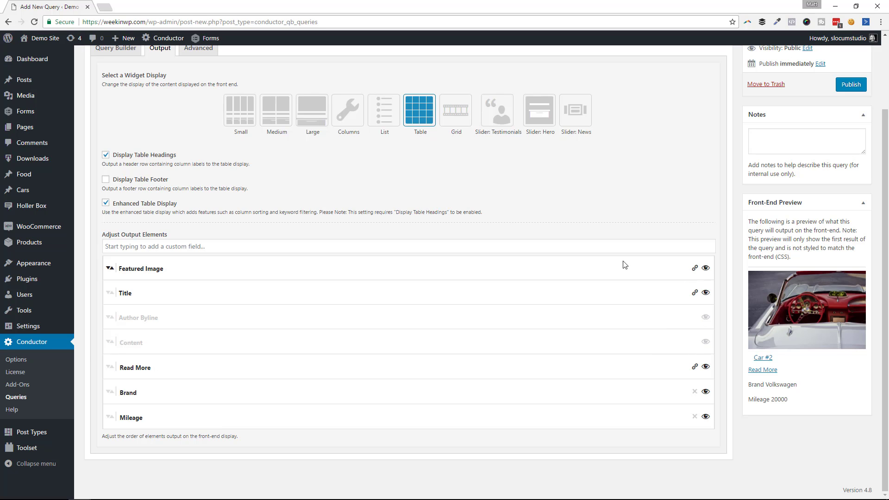
# Label the Read More output element "View more" and move it to the end of the list, below Mileage
pyautogui.click(157, 367)
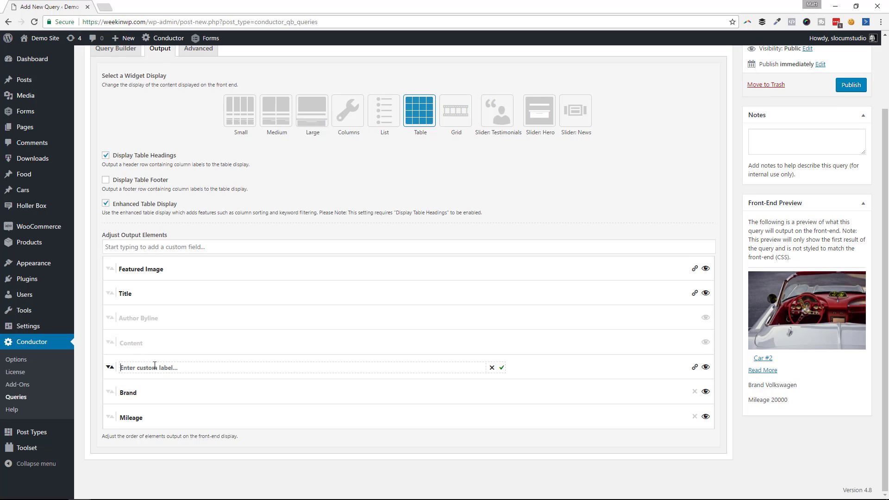
pyautogui.write('View more')
pyautogui.click(501, 367)
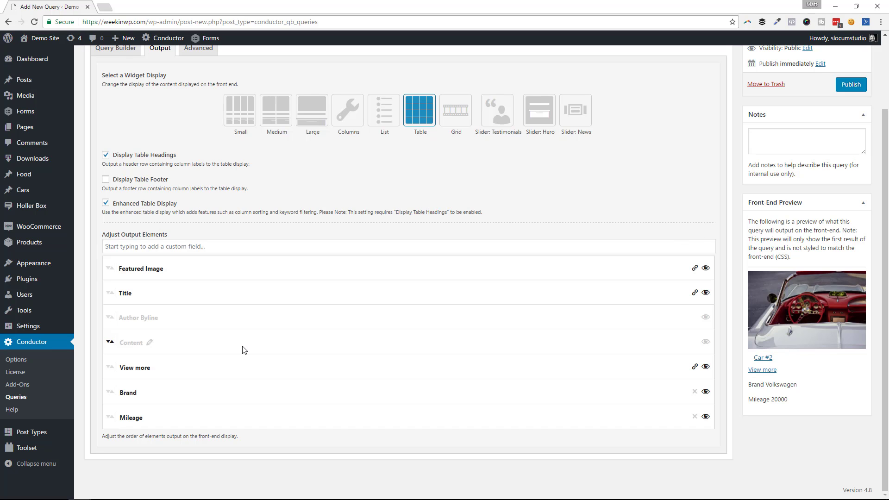
pyautogui.moveTo(113, 369); pyautogui.dragTo(116, 449)
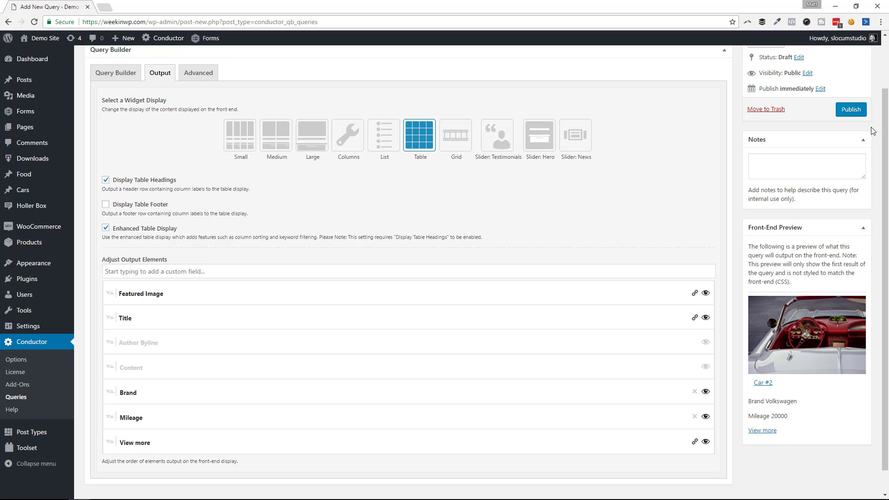
# Publish the Cars query and copy its shortcode without the title attribute
pyautogui.click(851, 113)
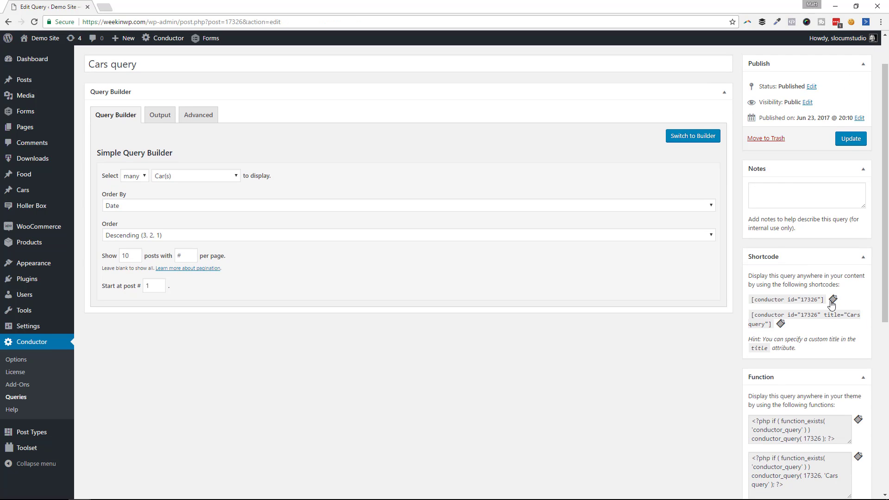
pyautogui.click(833, 299)
# Search the site's pages for "test" and open "A test page" for editing
pyautogui.moveTo(75, 127)
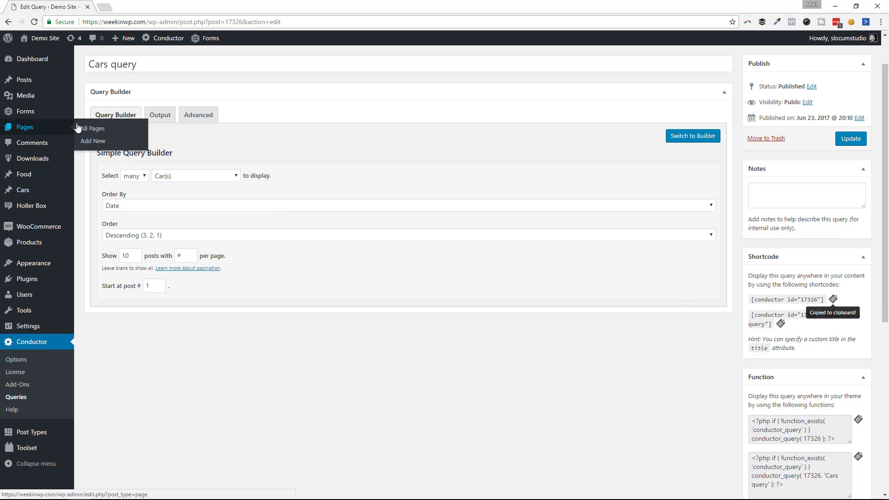
pyautogui.click(104, 128)
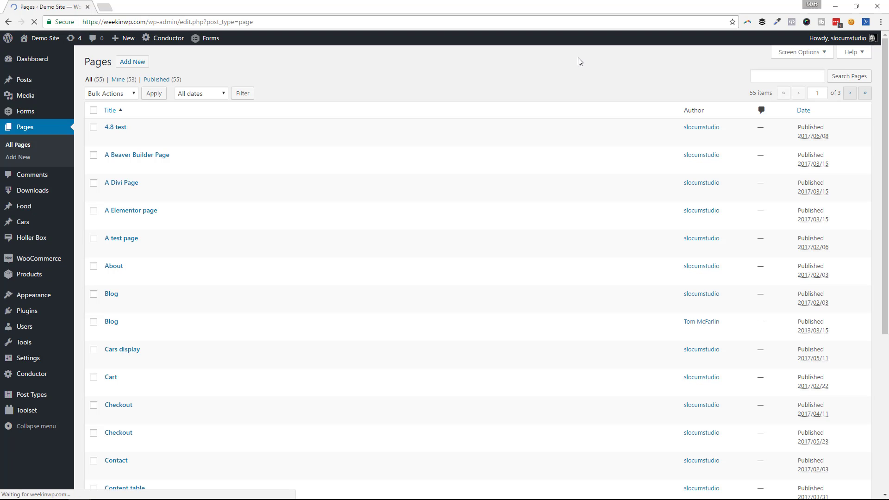
pyautogui.click(787, 77)
pyautogui.write('test')
pyautogui.press('Return')
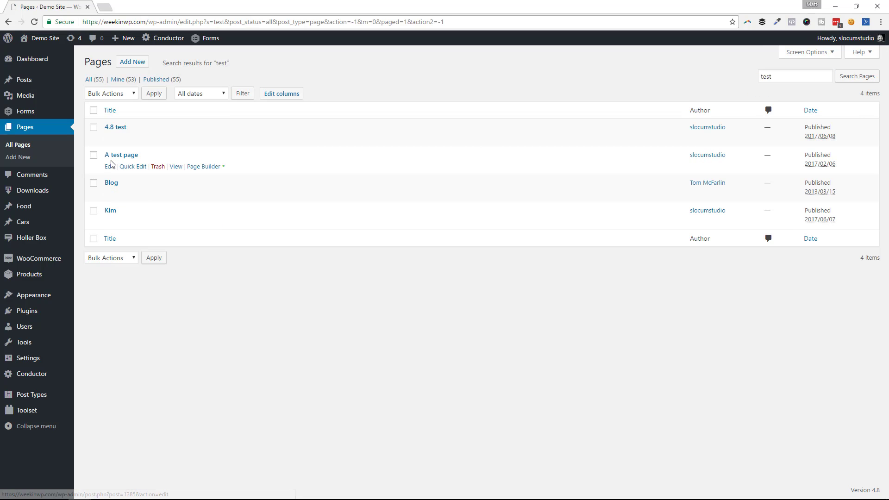
pyautogui.click(110, 166)
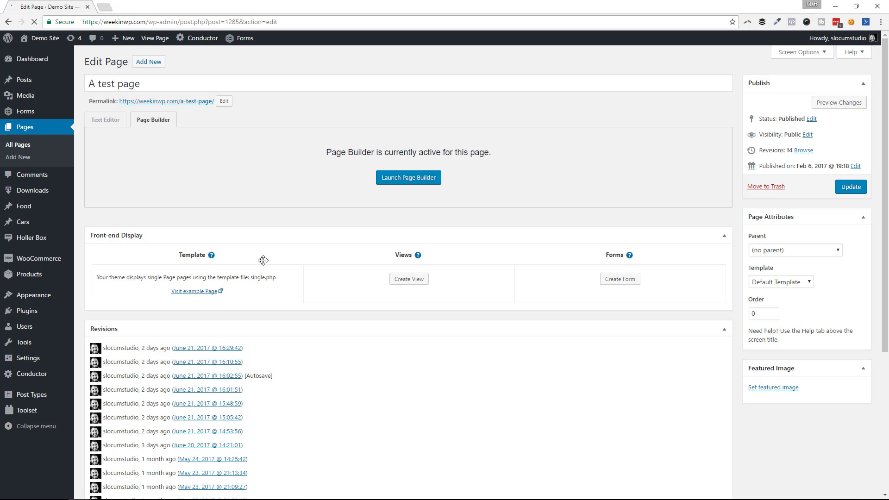
# Switch the page from Page Builder to the text editor and clear all its existing content, including the leftover HTML
pyautogui.click(96, 121)
pyautogui.click(482, 91)
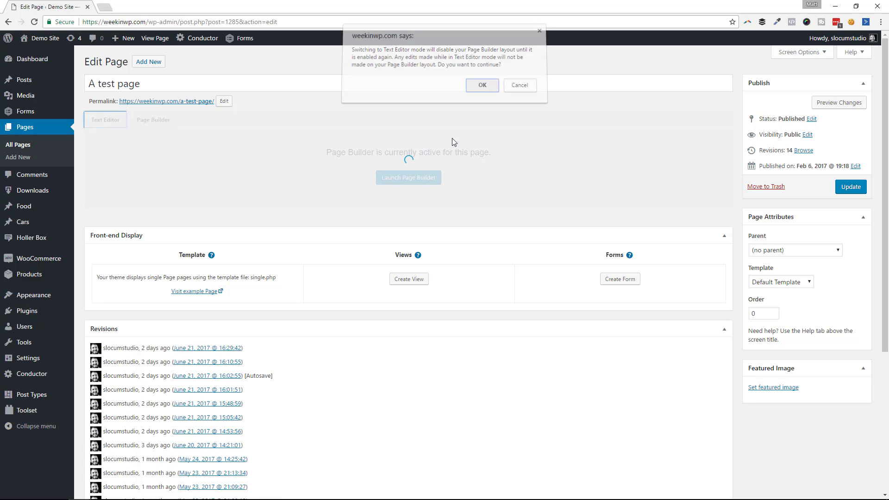
pyautogui.hotkey('ctrl', 'a')
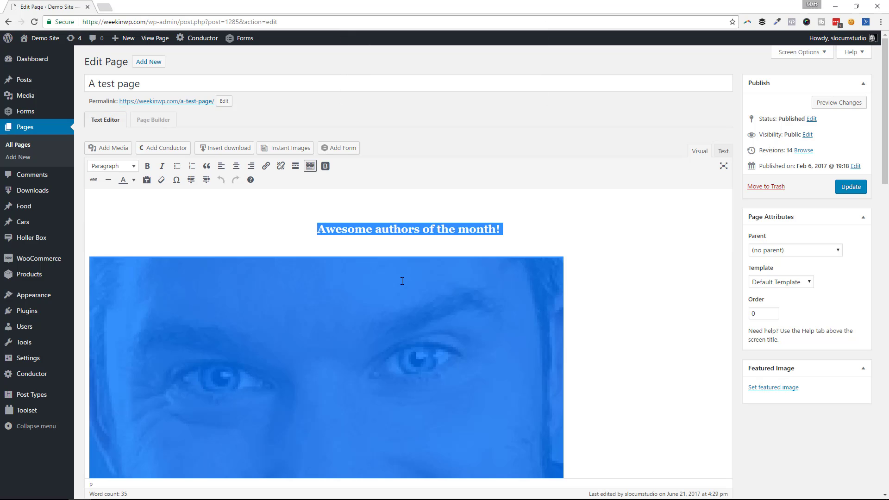
pyautogui.press('BackSpace')
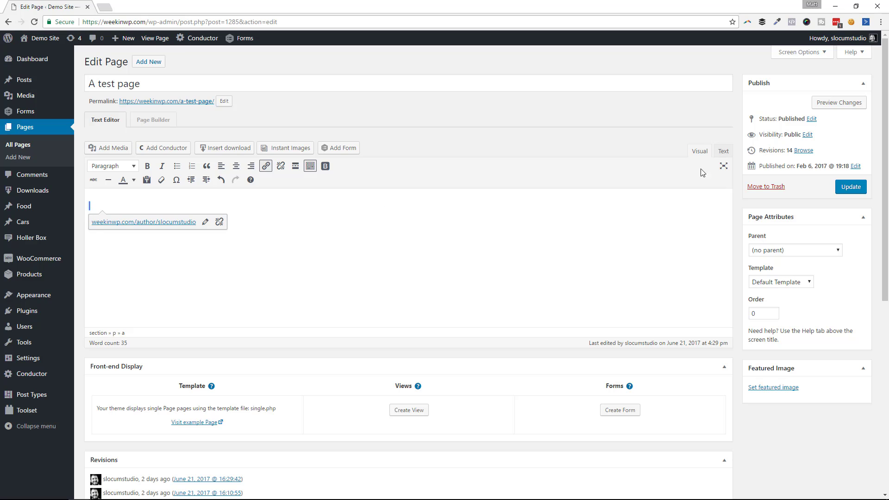
pyautogui.click(722, 151)
pyautogui.hotkey('ctrl', 'a')
pyautogui.press('BackSpace')
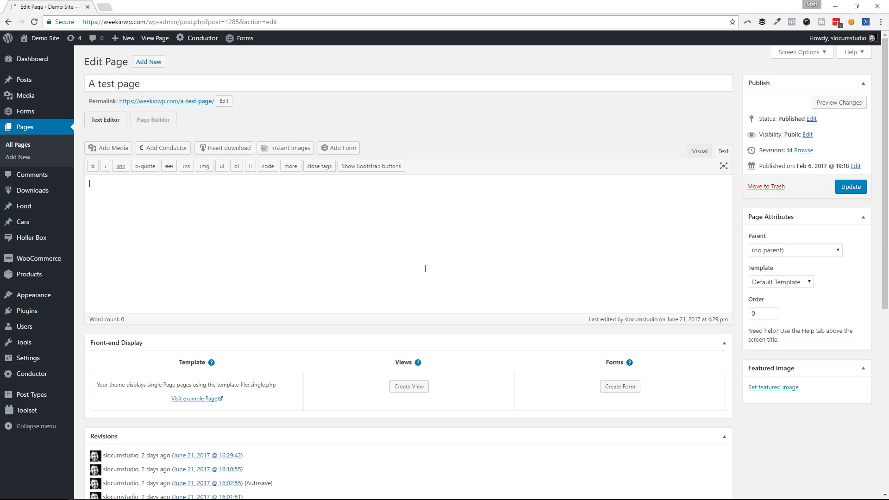
# Paste the shortcode [conductor id="17326"] into the page content, update the page and view it on the site
pyautogui.hotkey('ctrl', 'v')
pyautogui.click(864, 190)
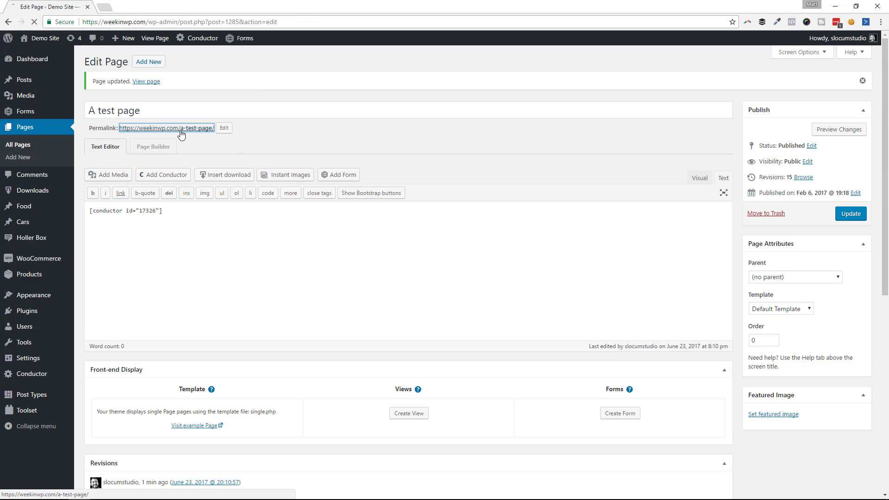
pyautogui.click(181, 128)
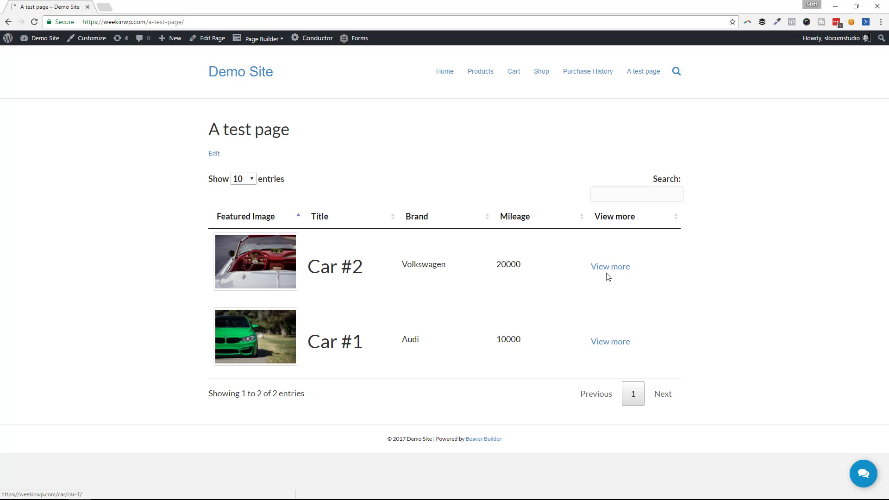
# Follow the View more link for Car #1 and return to the cars table
pyautogui.click(611, 345)
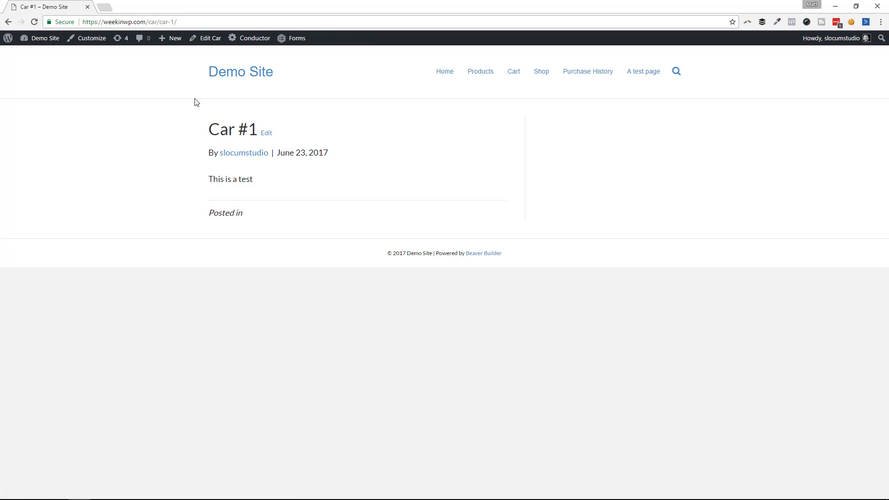
pyautogui.hotkey('alt', 'Left')
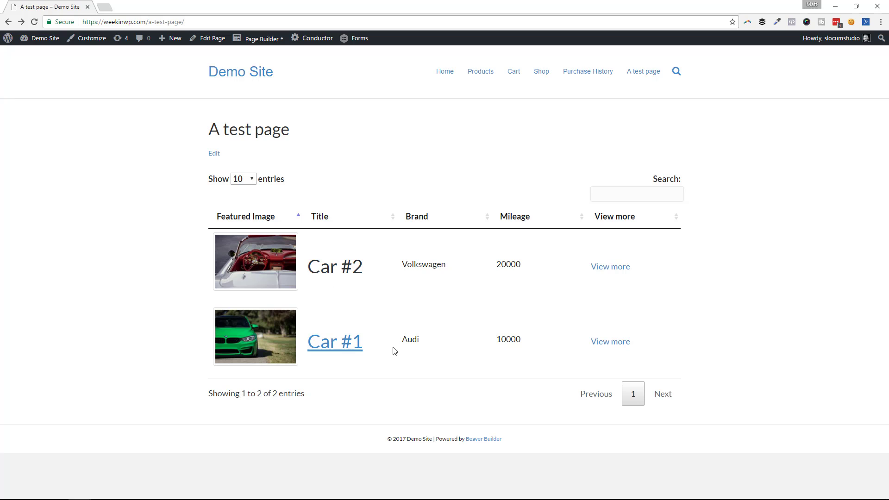
# Sort the cars table by View more, Mileage and Brand, filter it with "au", and clear the filter
pyautogui.click(662, 218)
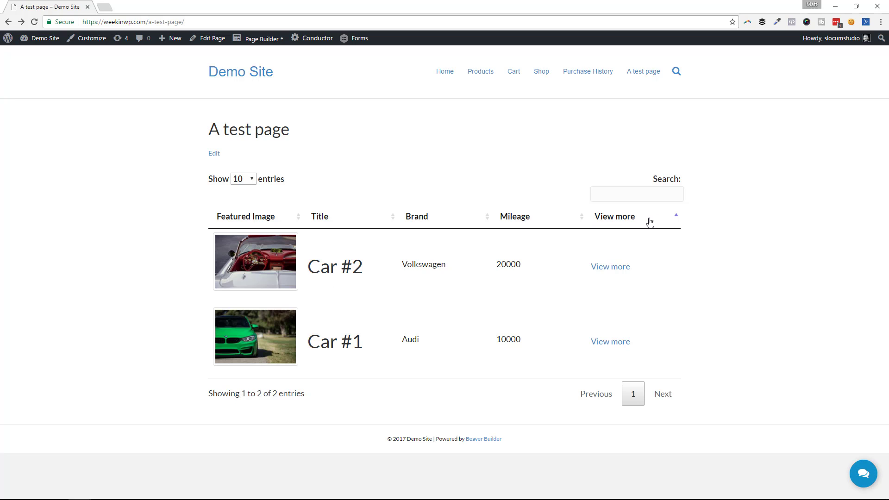
pyautogui.click(533, 223)
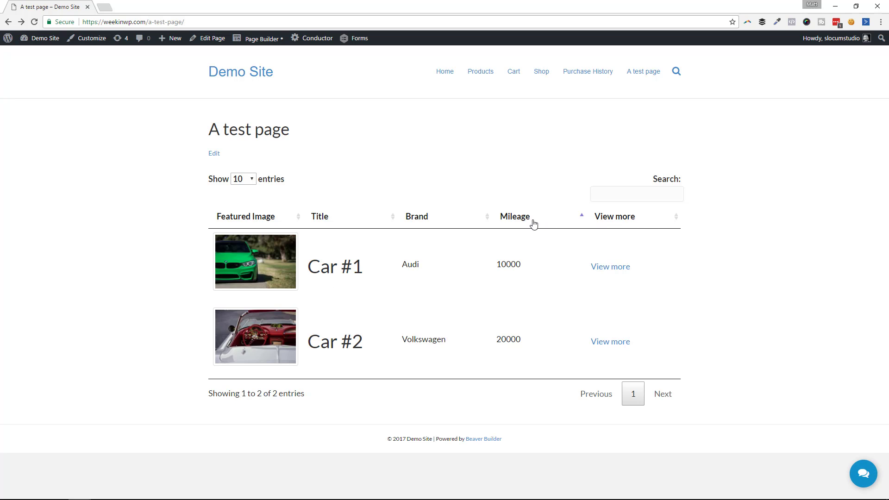
pyautogui.click(417, 220)
pyautogui.click(621, 192)
pyautogui.write('au')
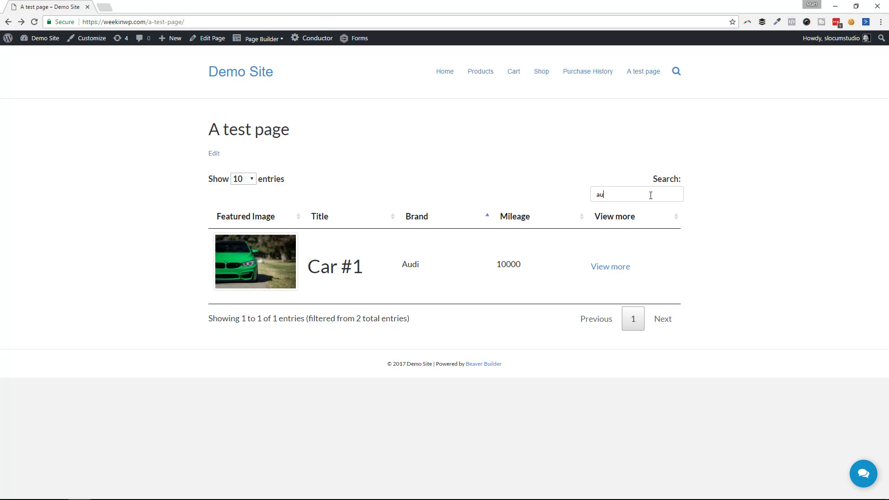
pyautogui.press('BackSpace')
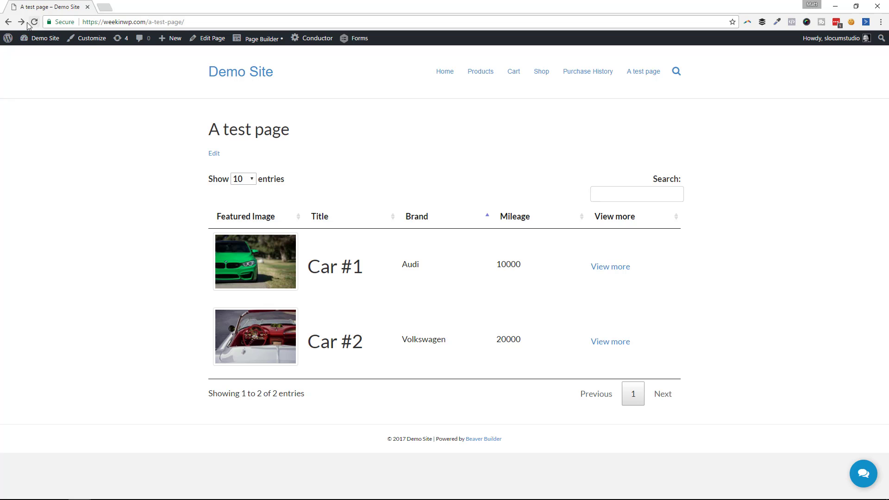
# Open the site's WordPress dashboard in a new browser tab and switch to it
pyautogui.moveTo(41, 38)
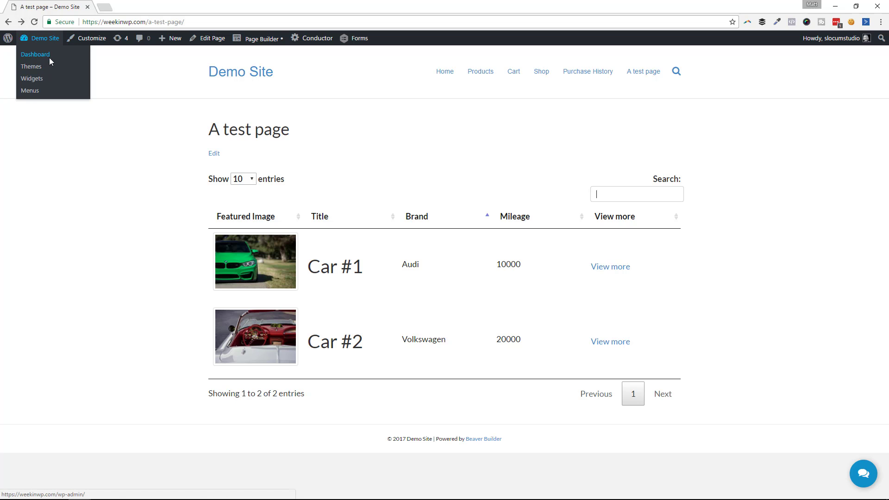
pyautogui.rightClick(52, 56)
pyautogui.click(68, 60)
pyautogui.click(134, 7)
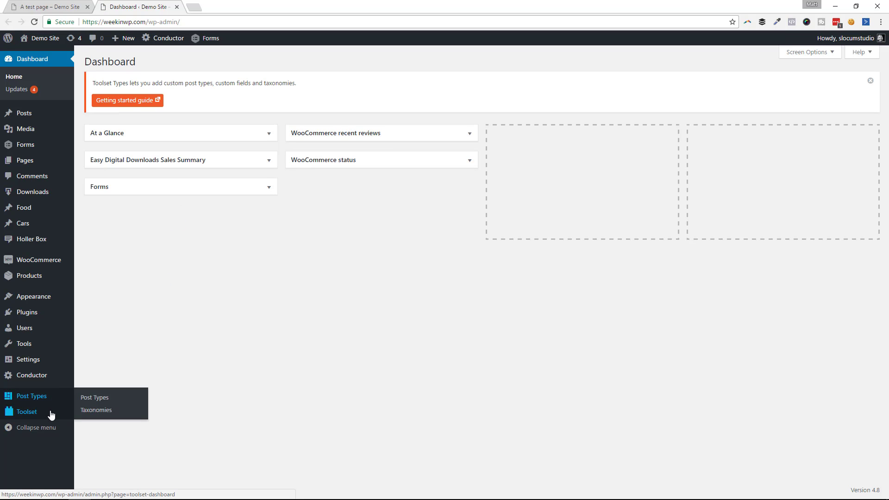
# Open the Cars query from the Conductor queries and show its Output settings
pyautogui.moveTo(51, 415)
pyautogui.moveTo(49, 383)
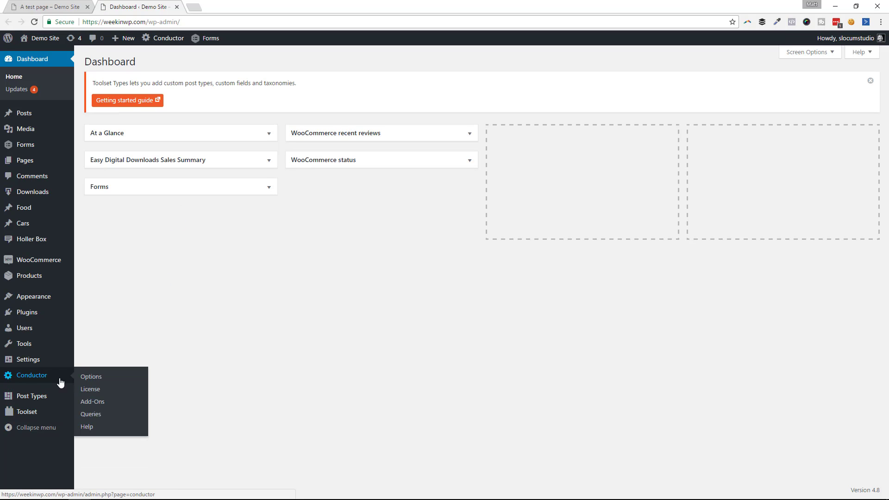
pyautogui.click(95, 414)
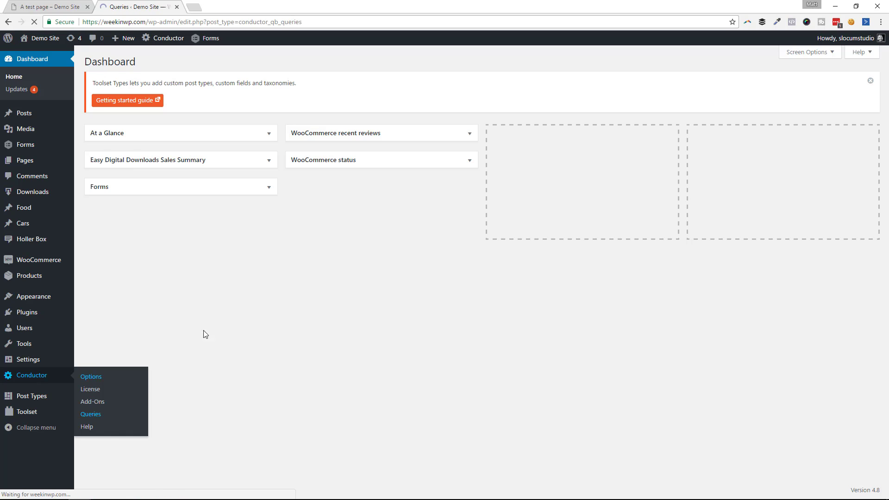
pyautogui.click(110, 139)
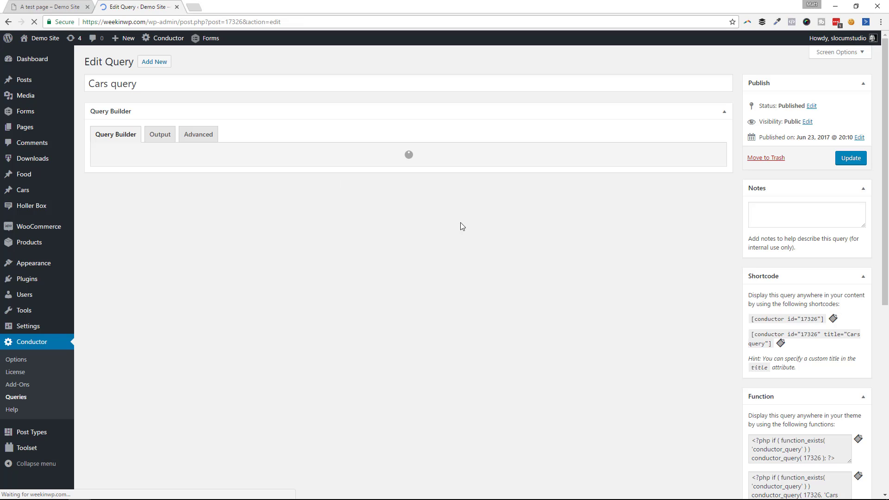
pyautogui.click(160, 135)
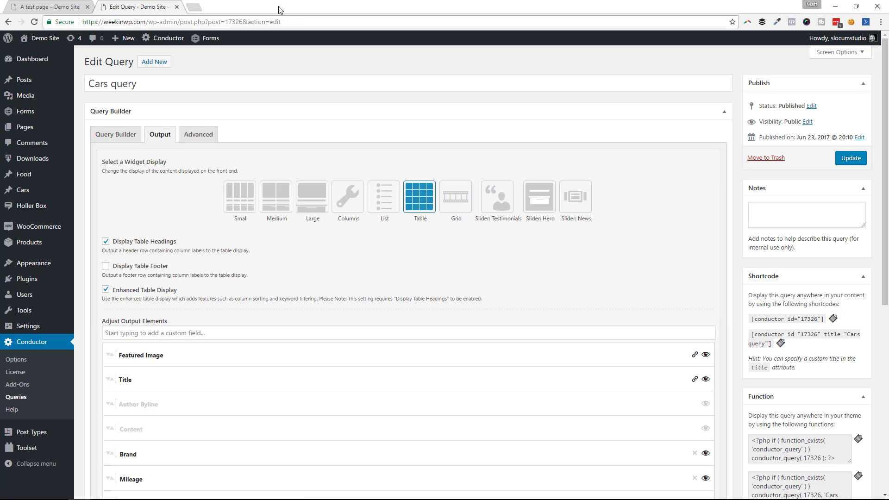
# Change the Cars query's widget display to Columns with 2 columns and update the query
pyautogui.click(68, 7)
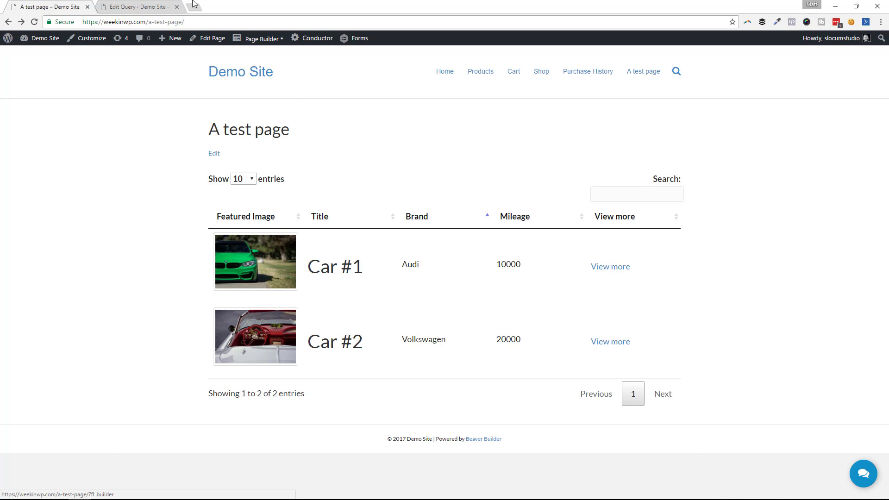
pyautogui.click(122, 7)
pyautogui.click(348, 197)
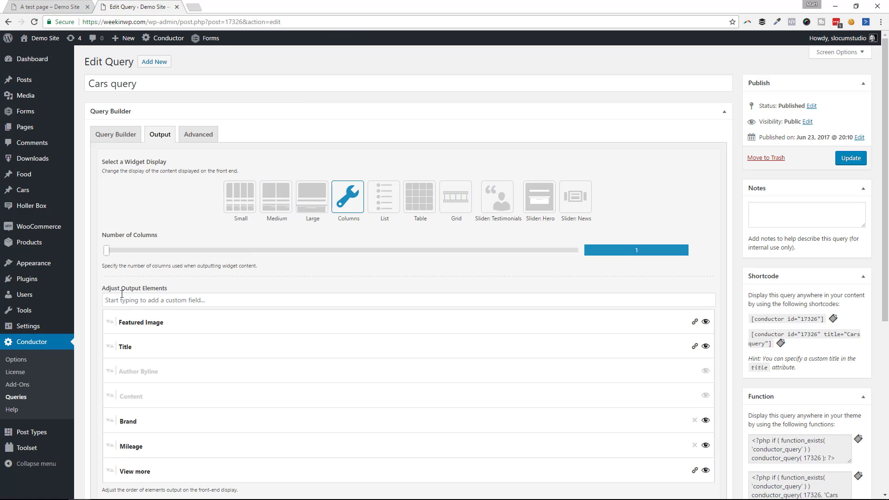
pyautogui.moveTo(108, 254); pyautogui.dragTo(202, 254)
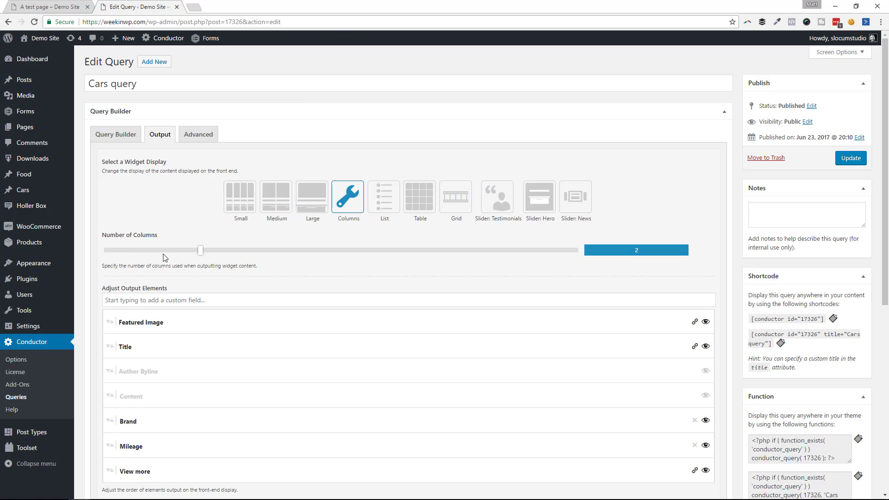
pyautogui.click(851, 158)
# Reload "A test page" on the site to check the column display of the cars
pyautogui.click(71, 6)
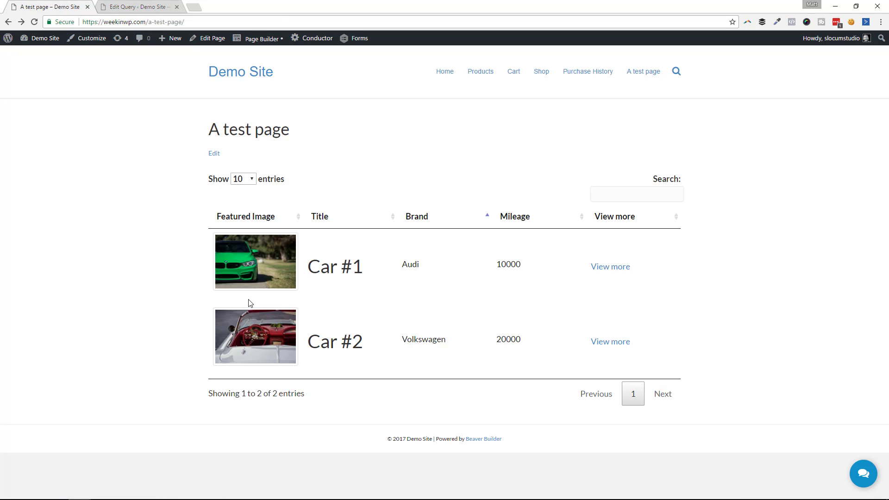
pyautogui.press('F5')
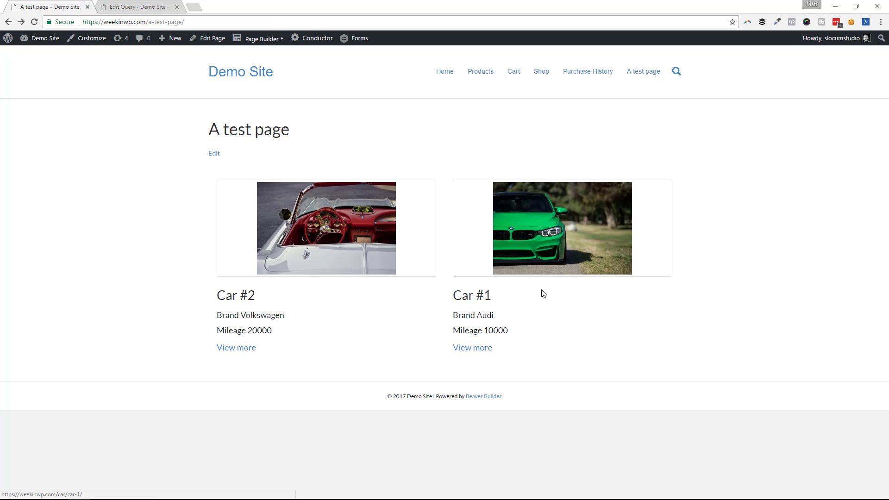